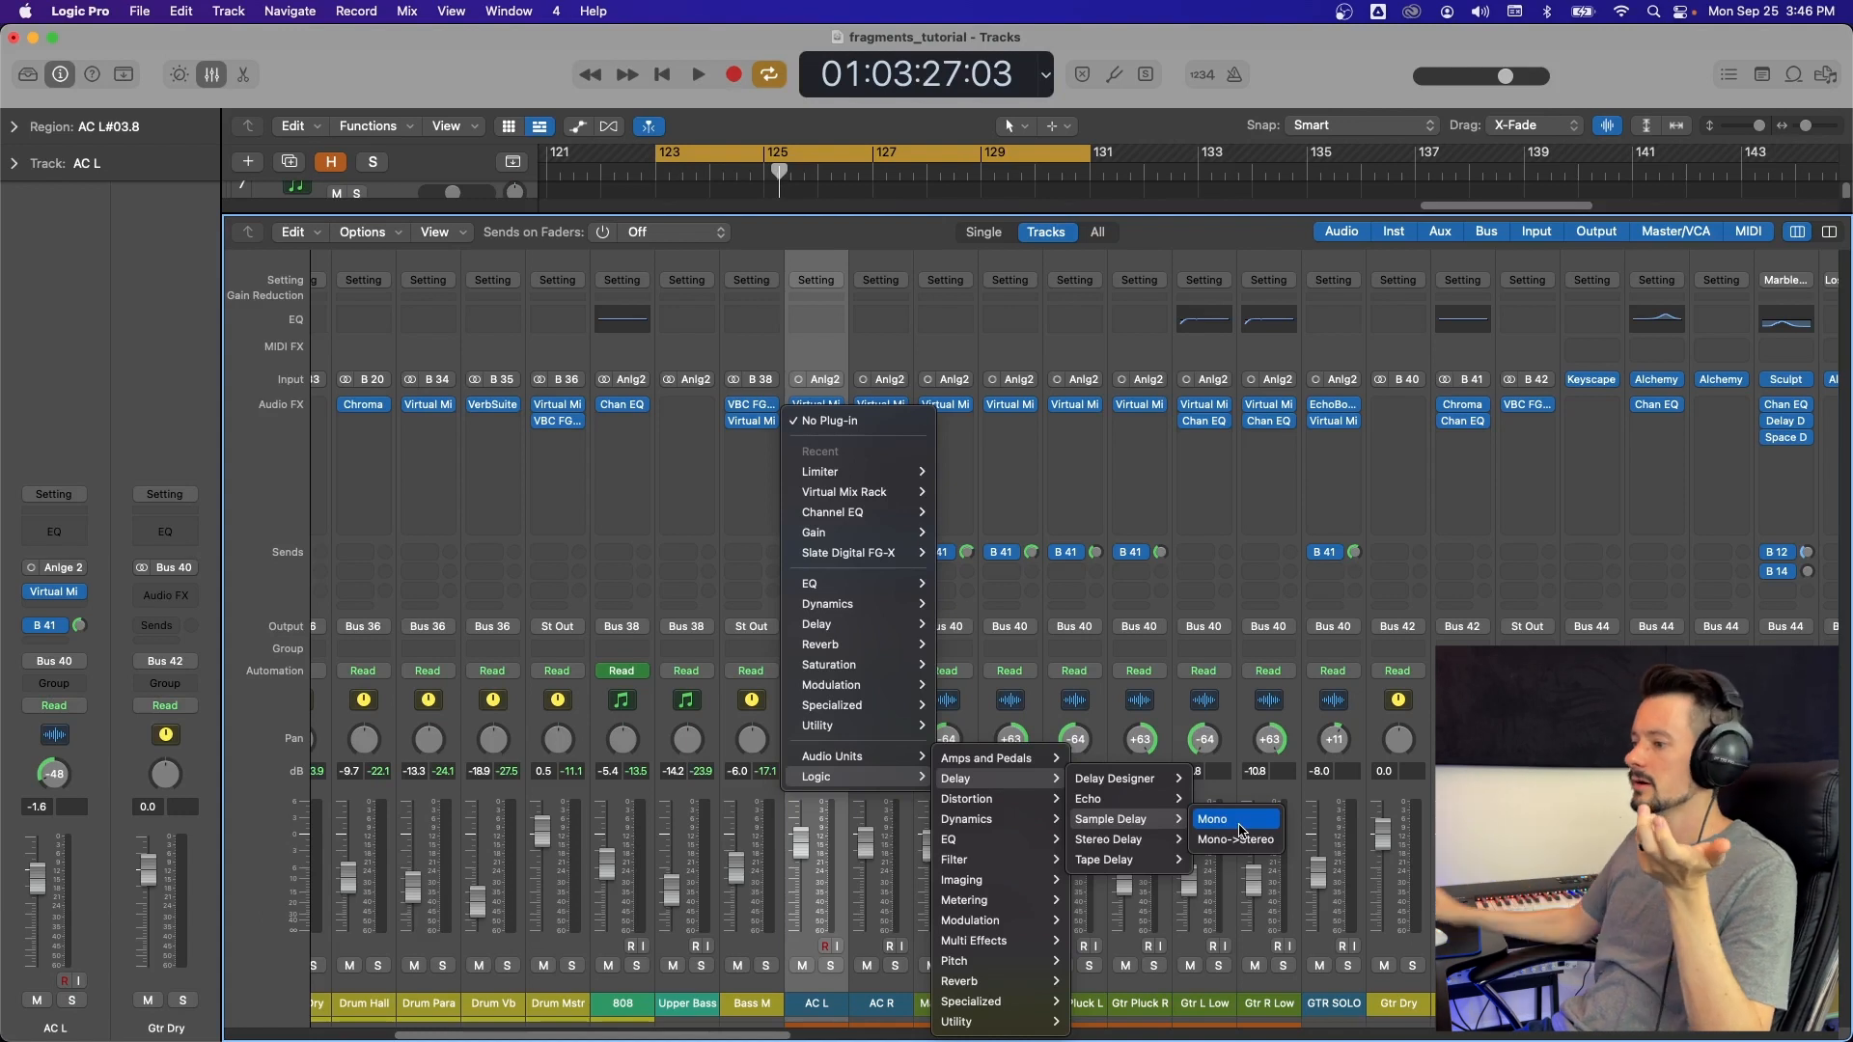
# - Insert a mono Sample Delay on the AC L channel and raise its delay to about 928 samples
pyautogui.click(1238, 820)
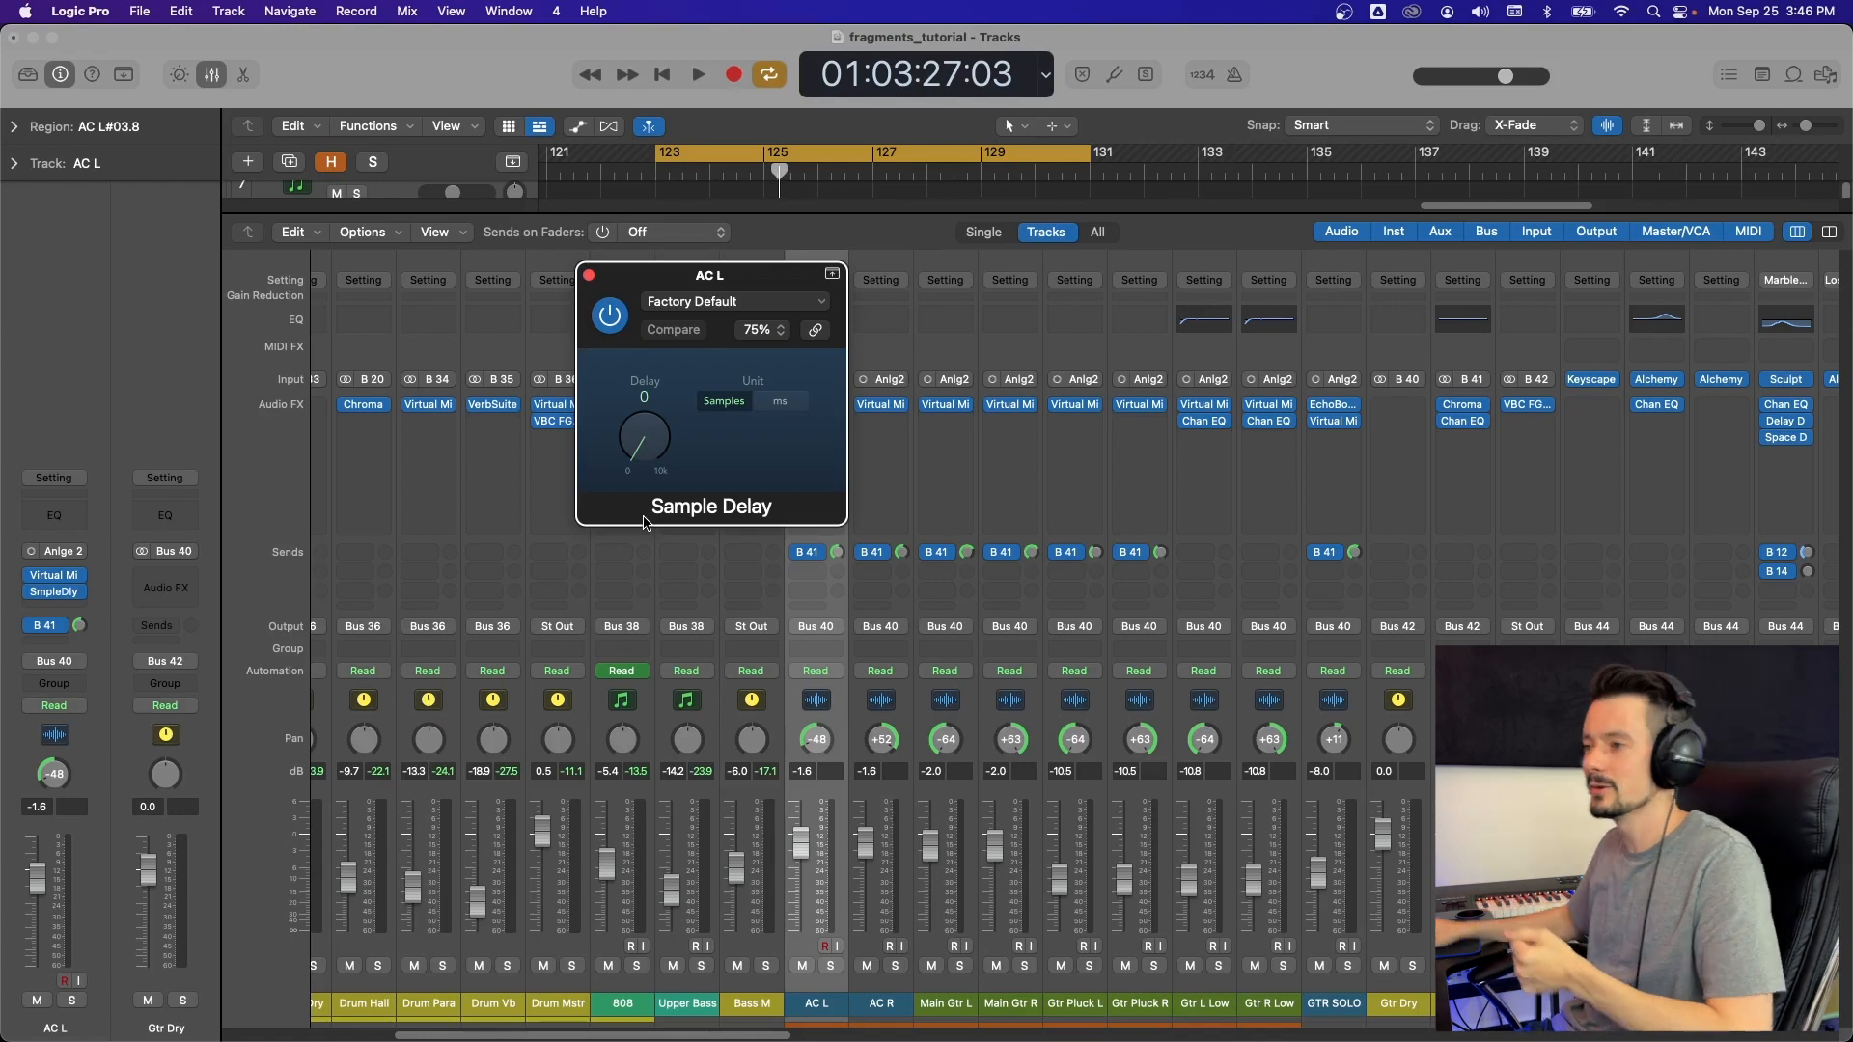
pyautogui.moveTo(721, 279); pyautogui.dragTo(739, 292)
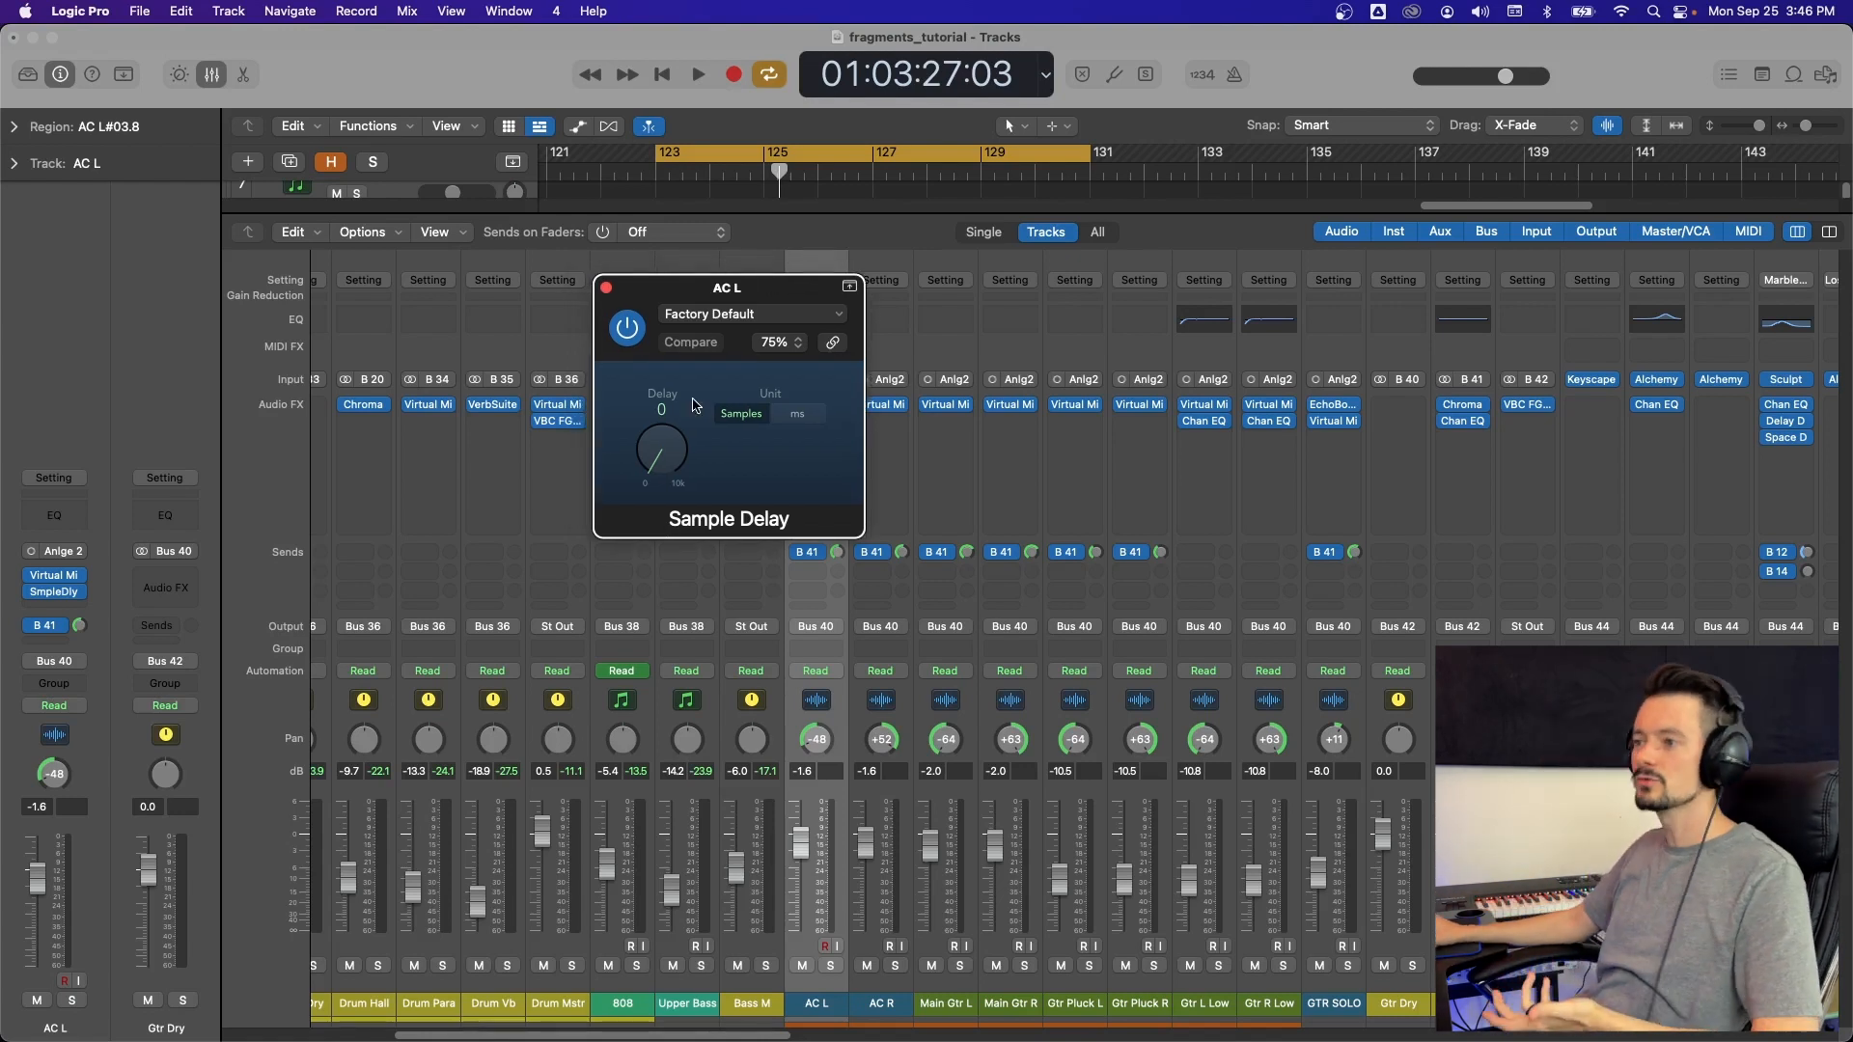
pyautogui.moveTo(664, 462)
pyautogui.mouseDown()
pyautogui.moveTo(661, 400)
pyautogui.moveTo(661, 503)
pyautogui.moveTo(652, 429)
pyautogui.moveTo(672, 435)
pyautogui.mouseUp()
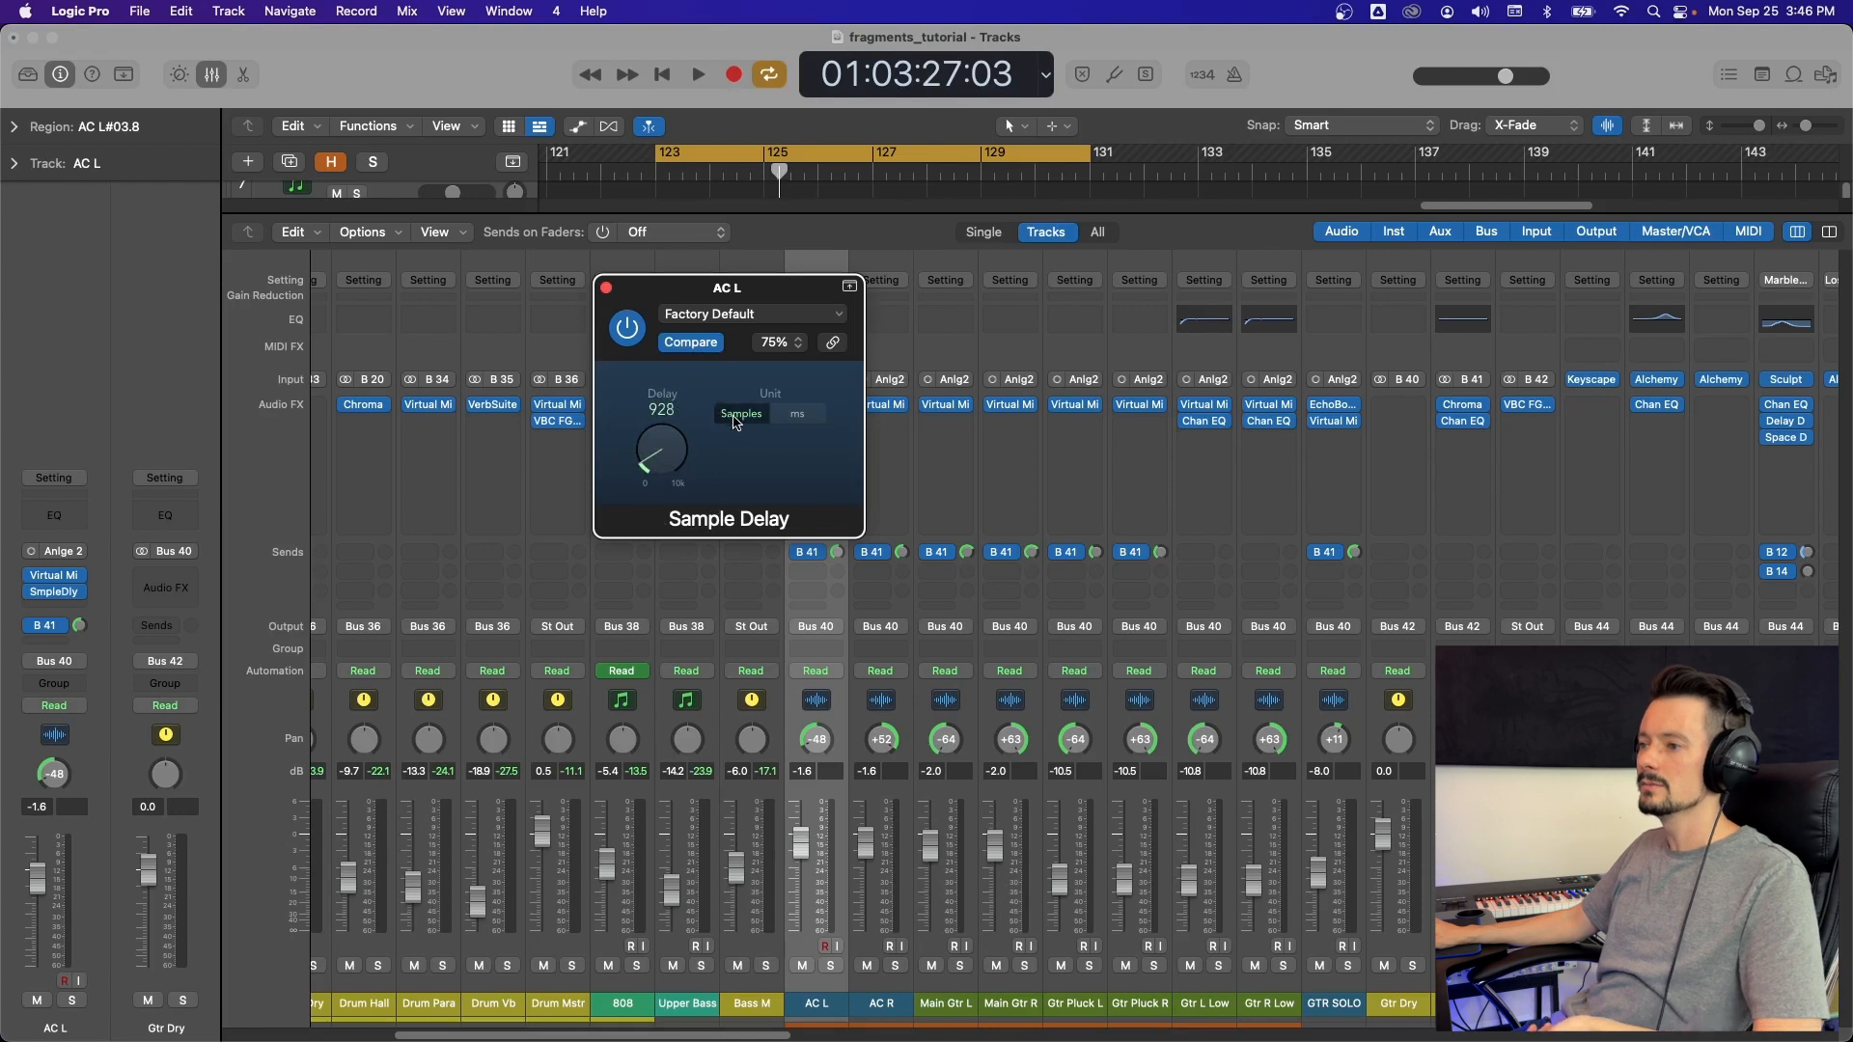
# - Try the delay in milliseconds at about 26 ms and return its unit to samples
pyautogui.click(799, 422)
pyautogui.moveTo(646, 449); pyautogui.dragTo(666, 450)
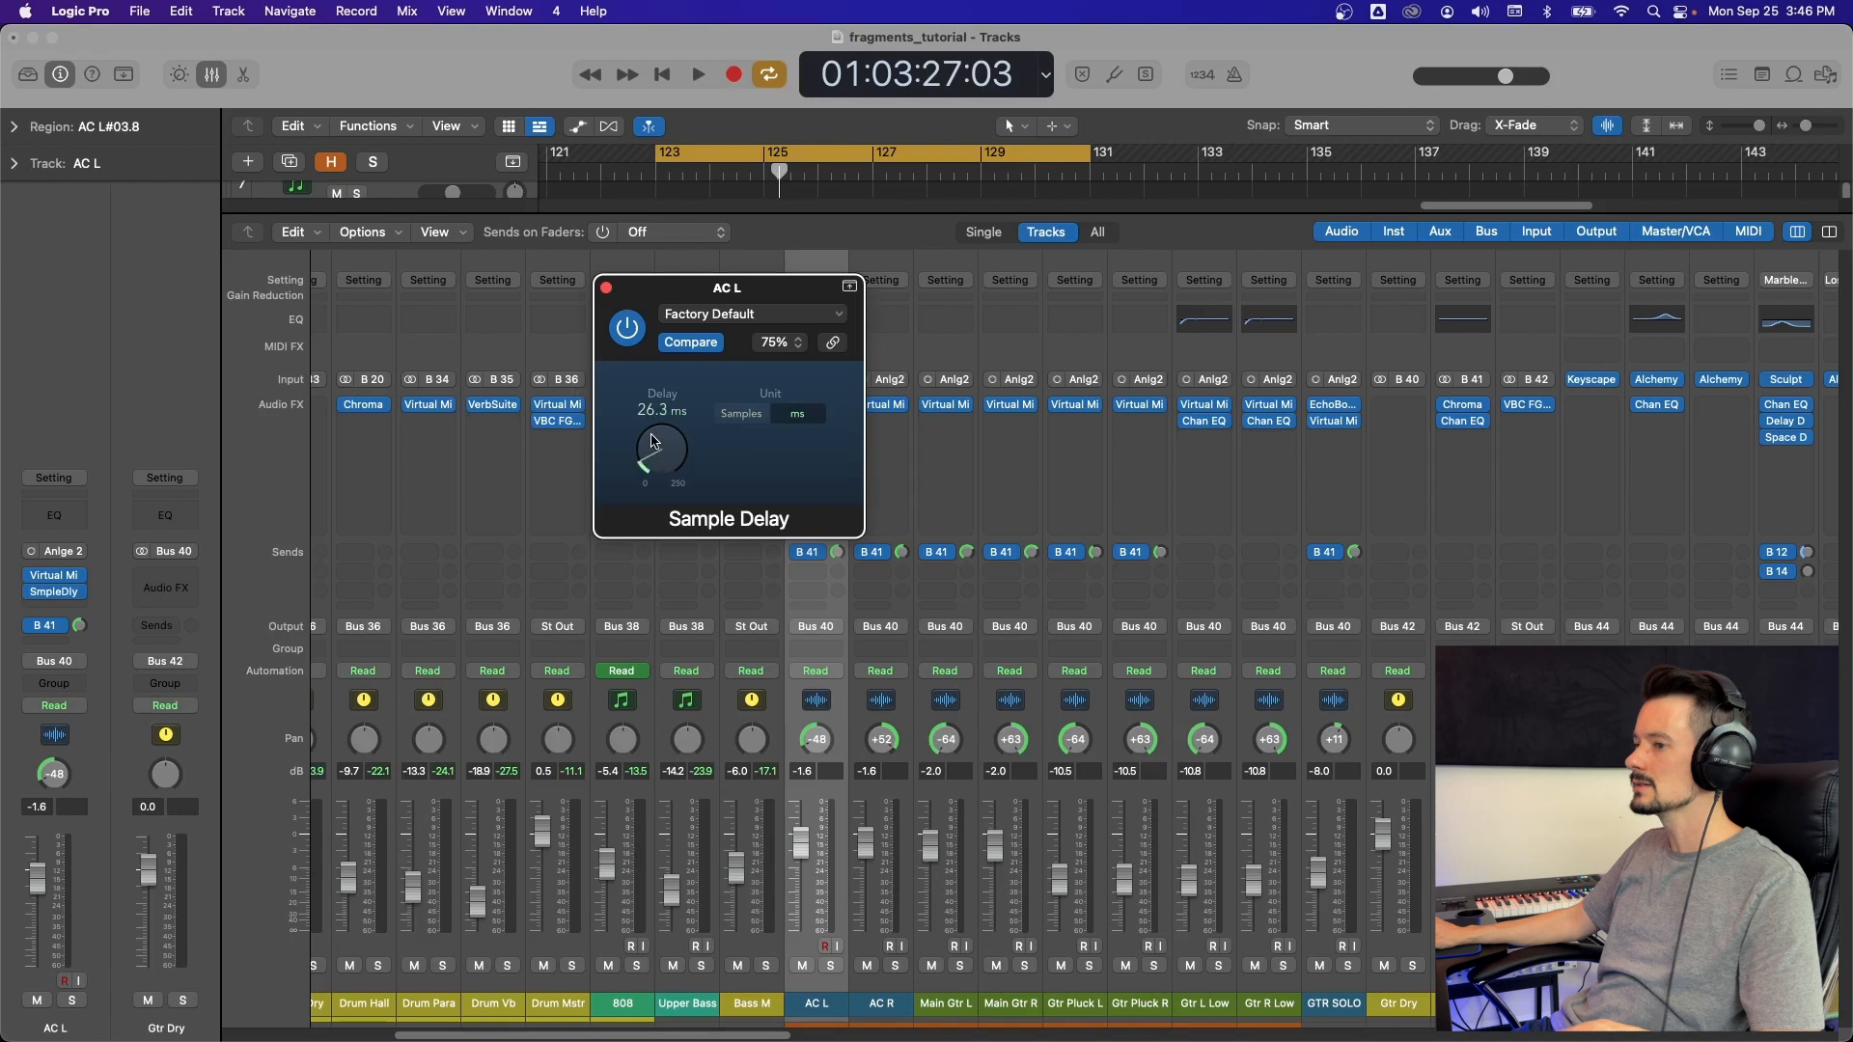
pyautogui.click(757, 416)
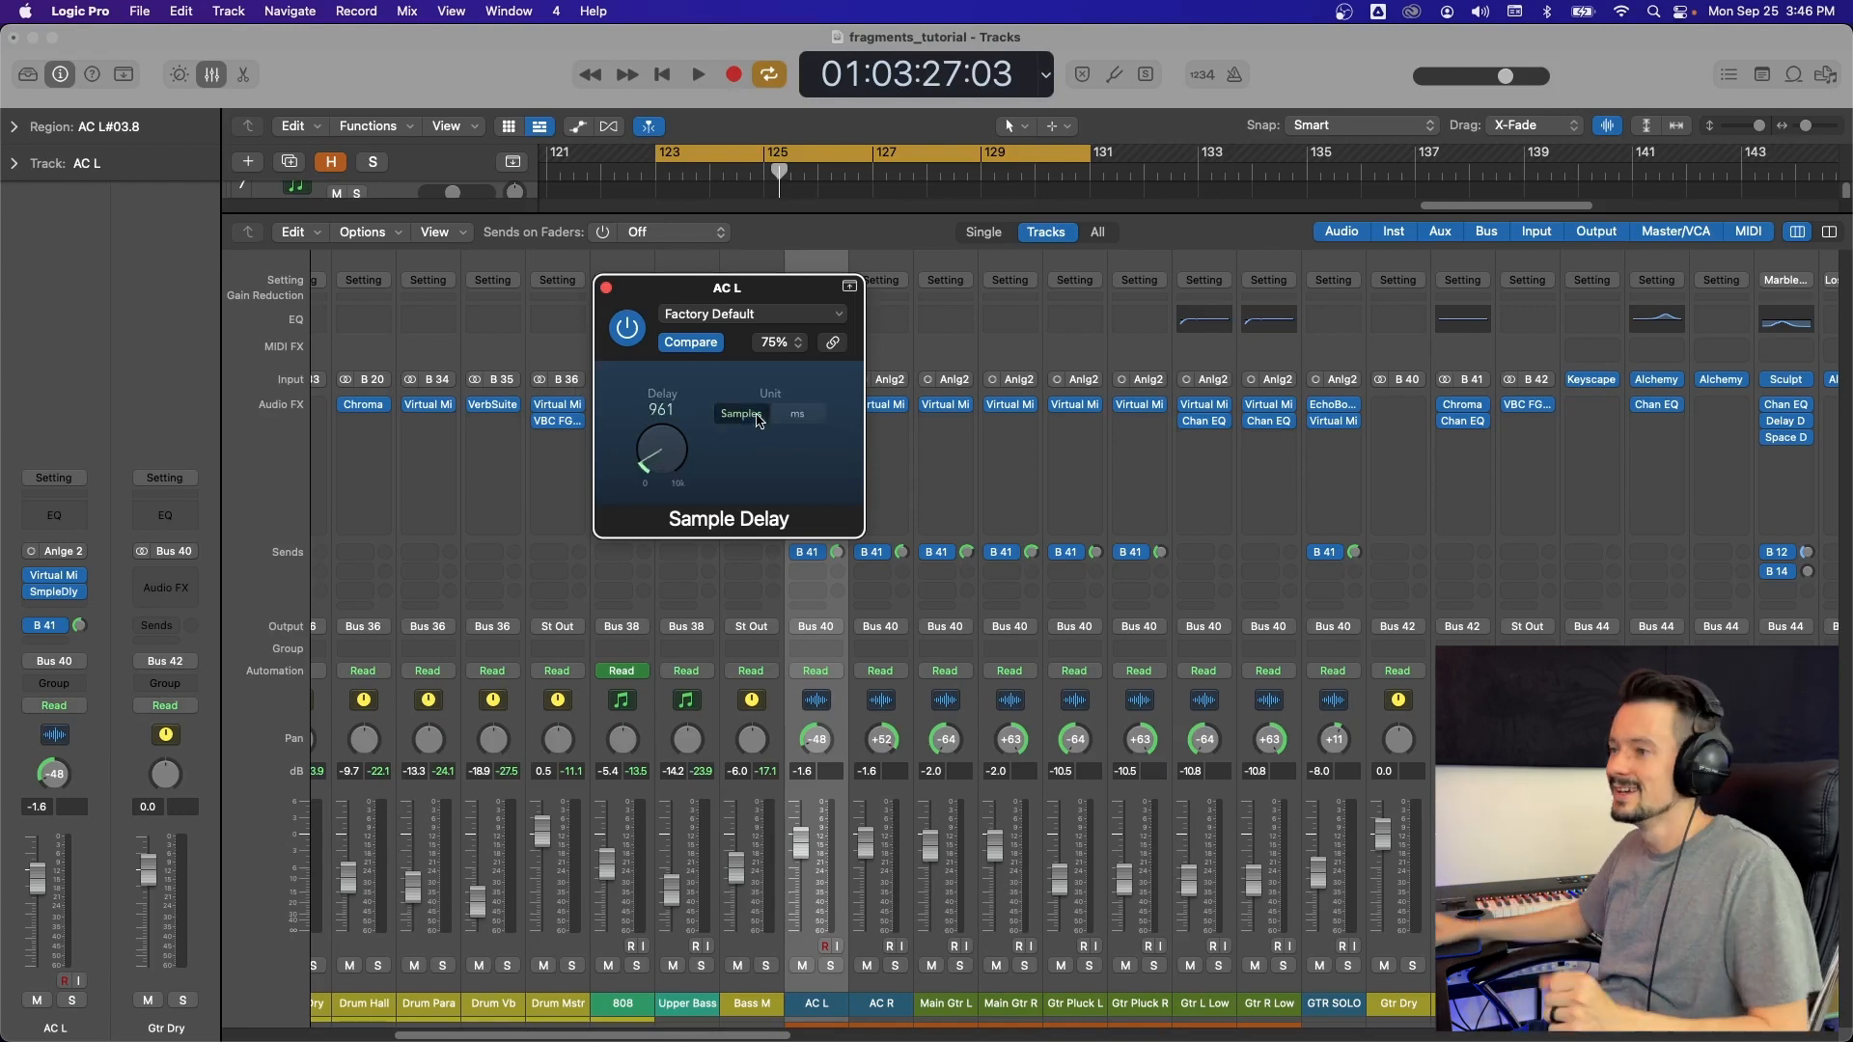
# - Replace the mono Sample Delay on AC L with the stereo version, toggle Link L & R, and close the plug-in
pyautogui.click(607, 287)
pyautogui.click(837, 422)
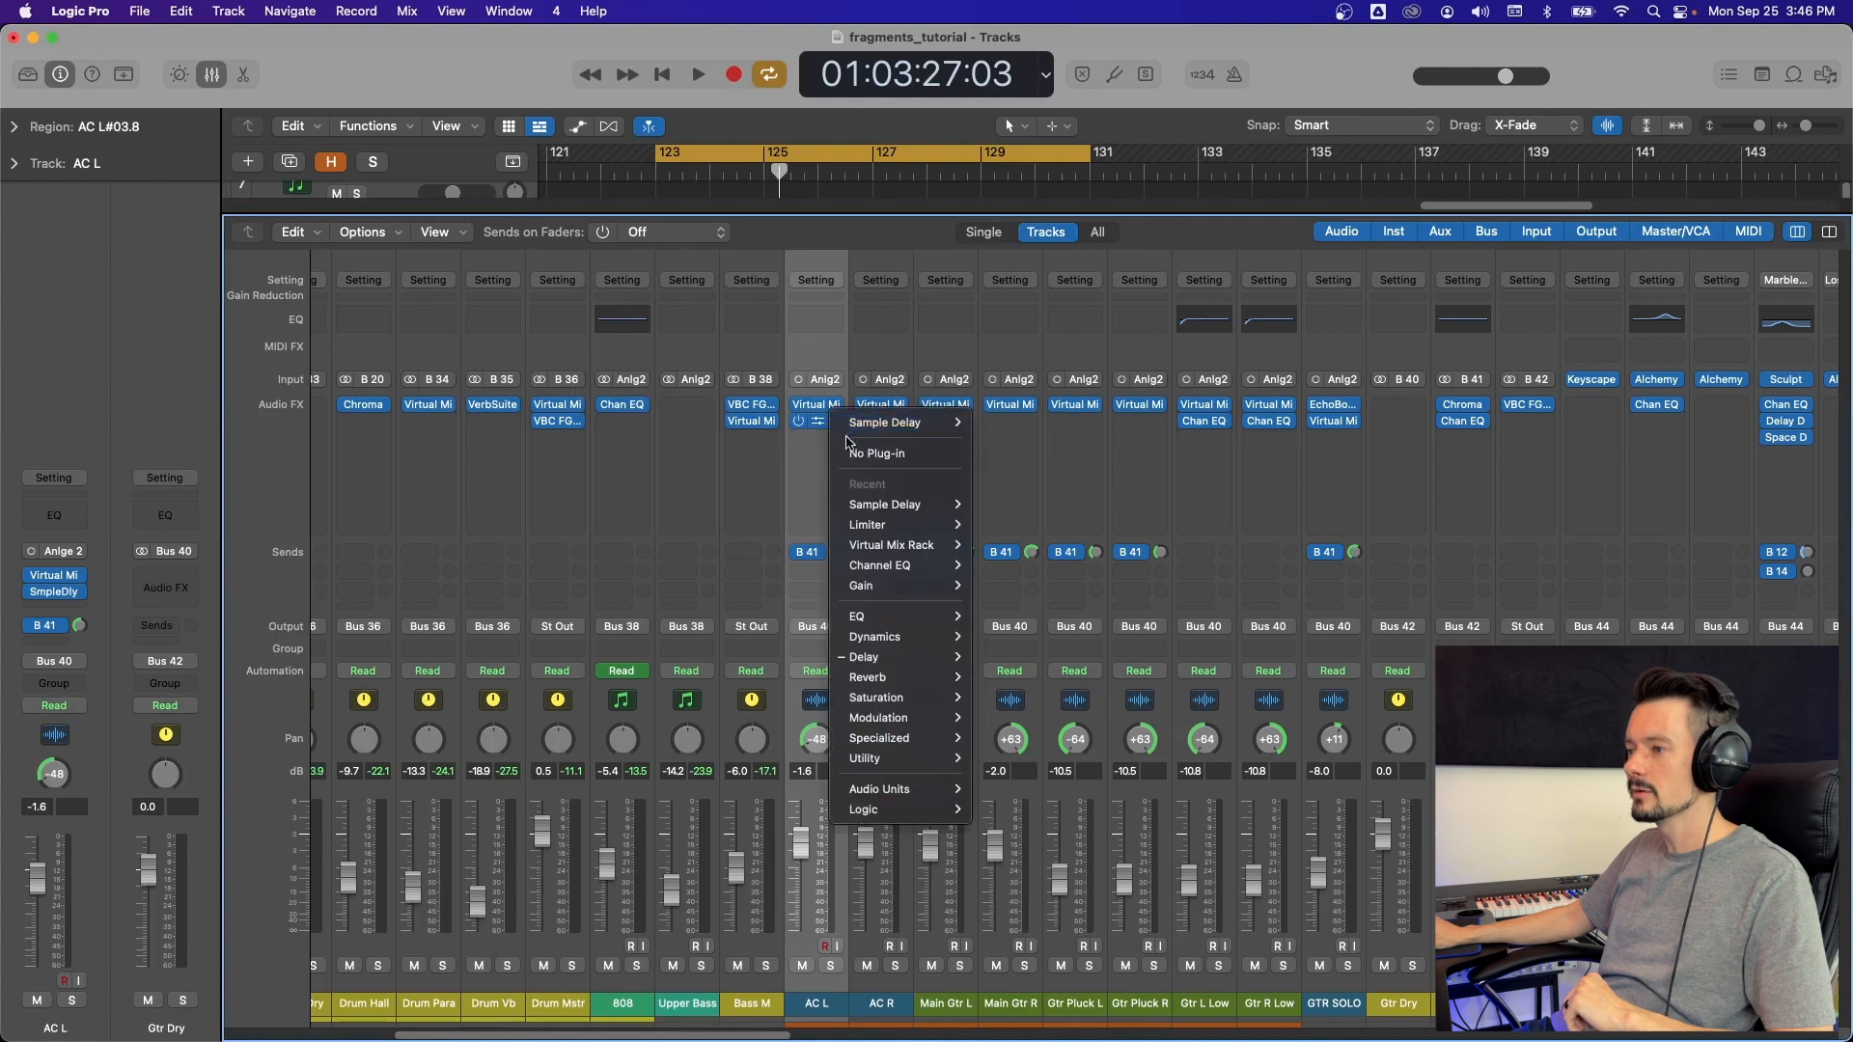
pyautogui.click(876, 452)
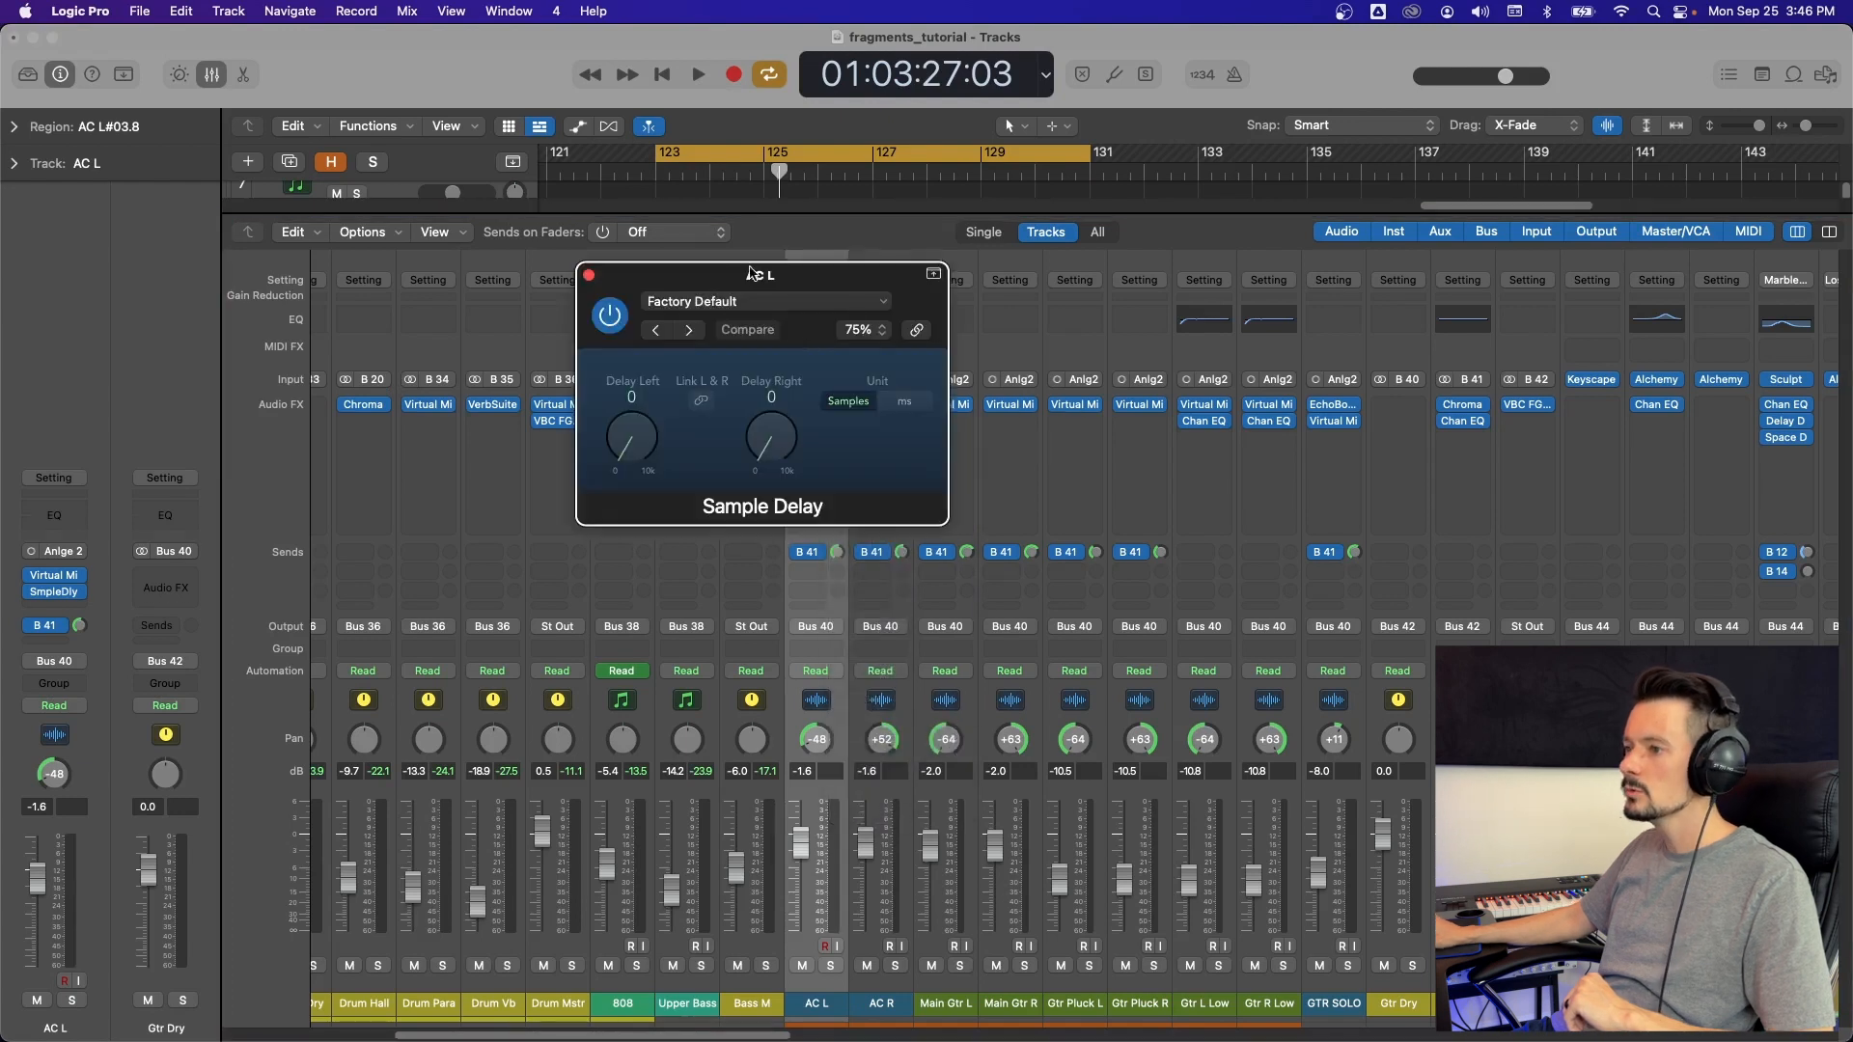
pyautogui.moveTo(749, 273); pyautogui.dragTo(770, 296)
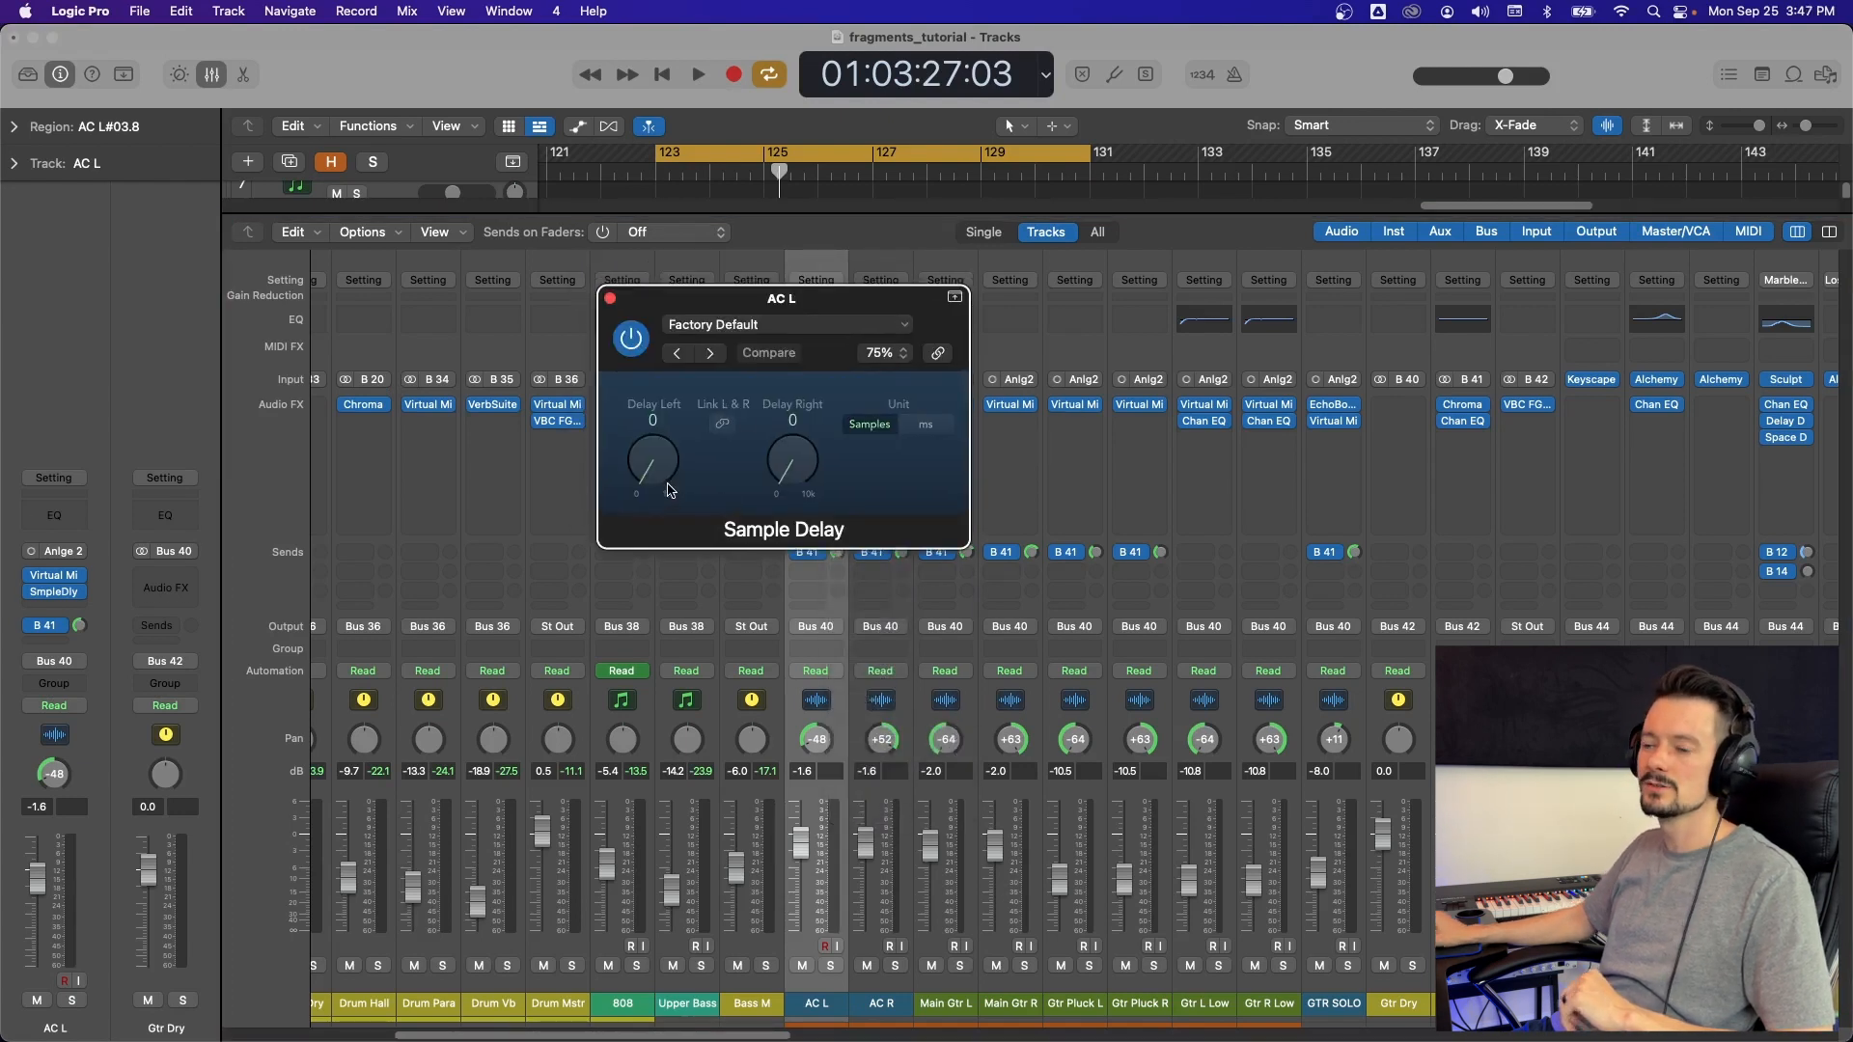
pyautogui.click(724, 425)
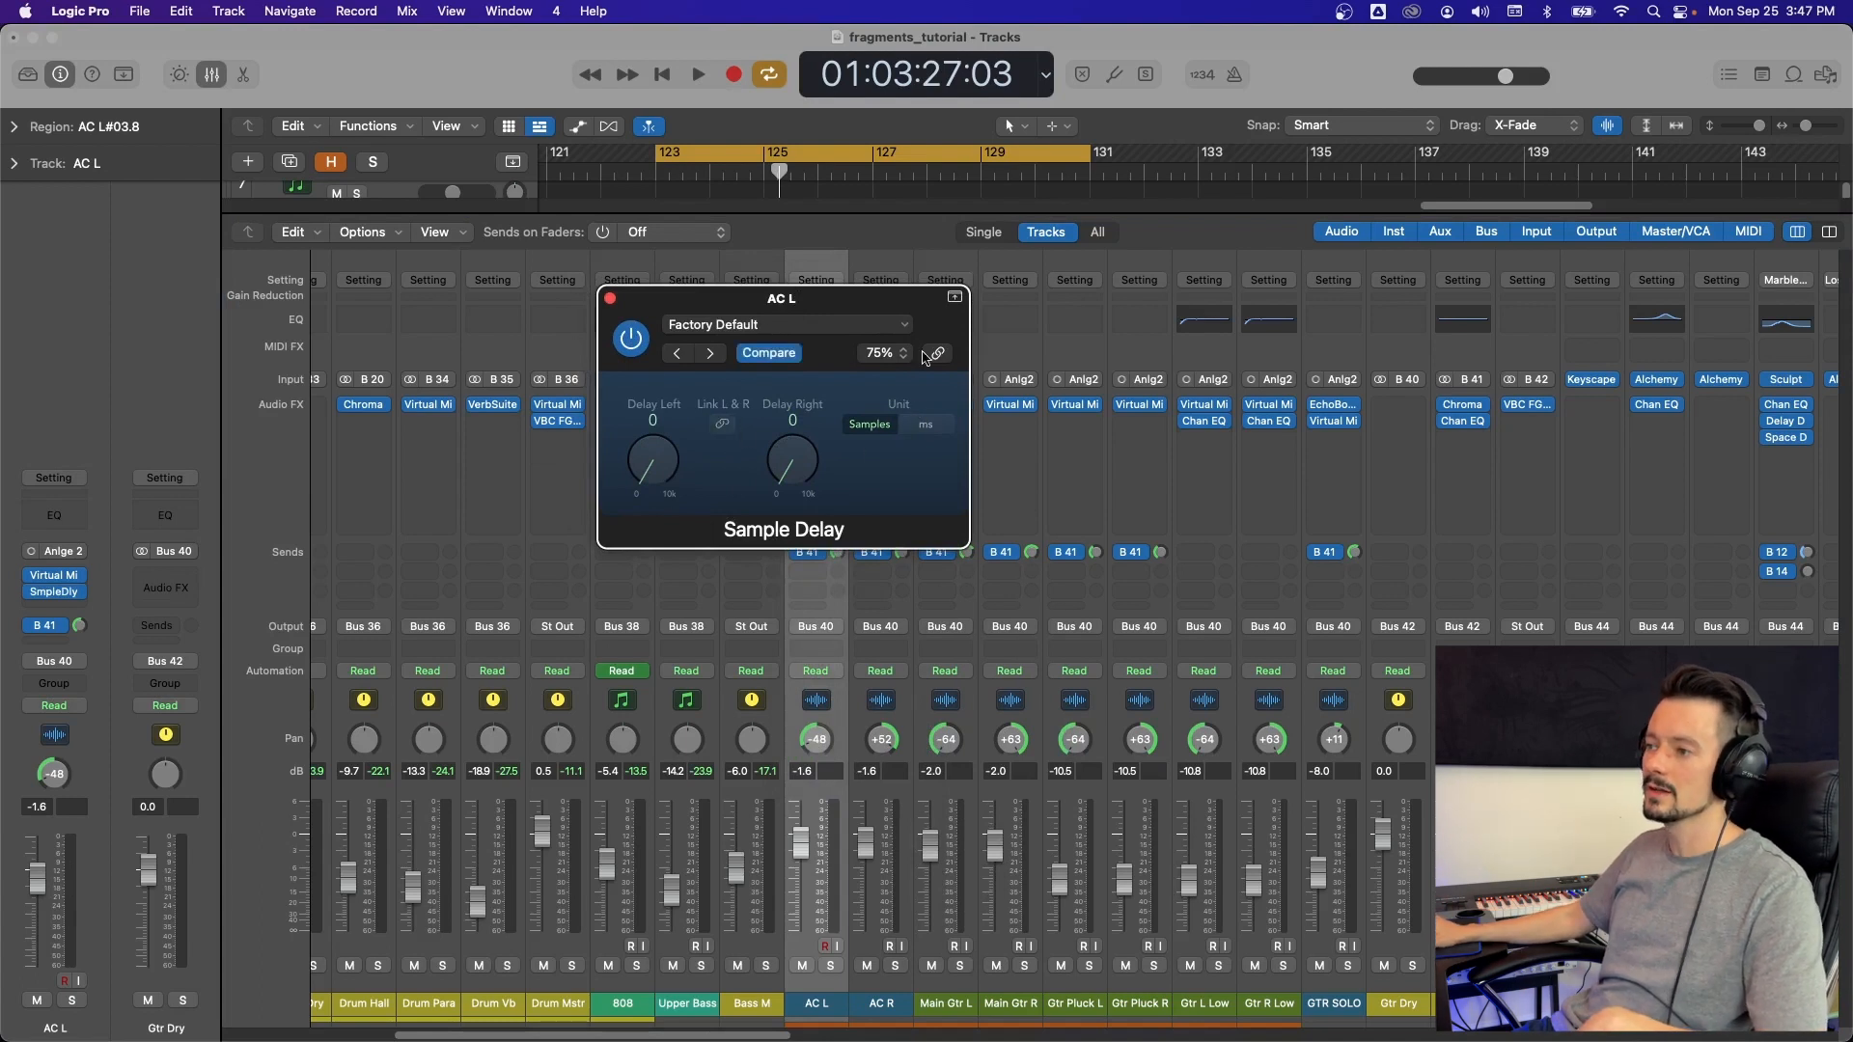
pyautogui.click(610, 298)
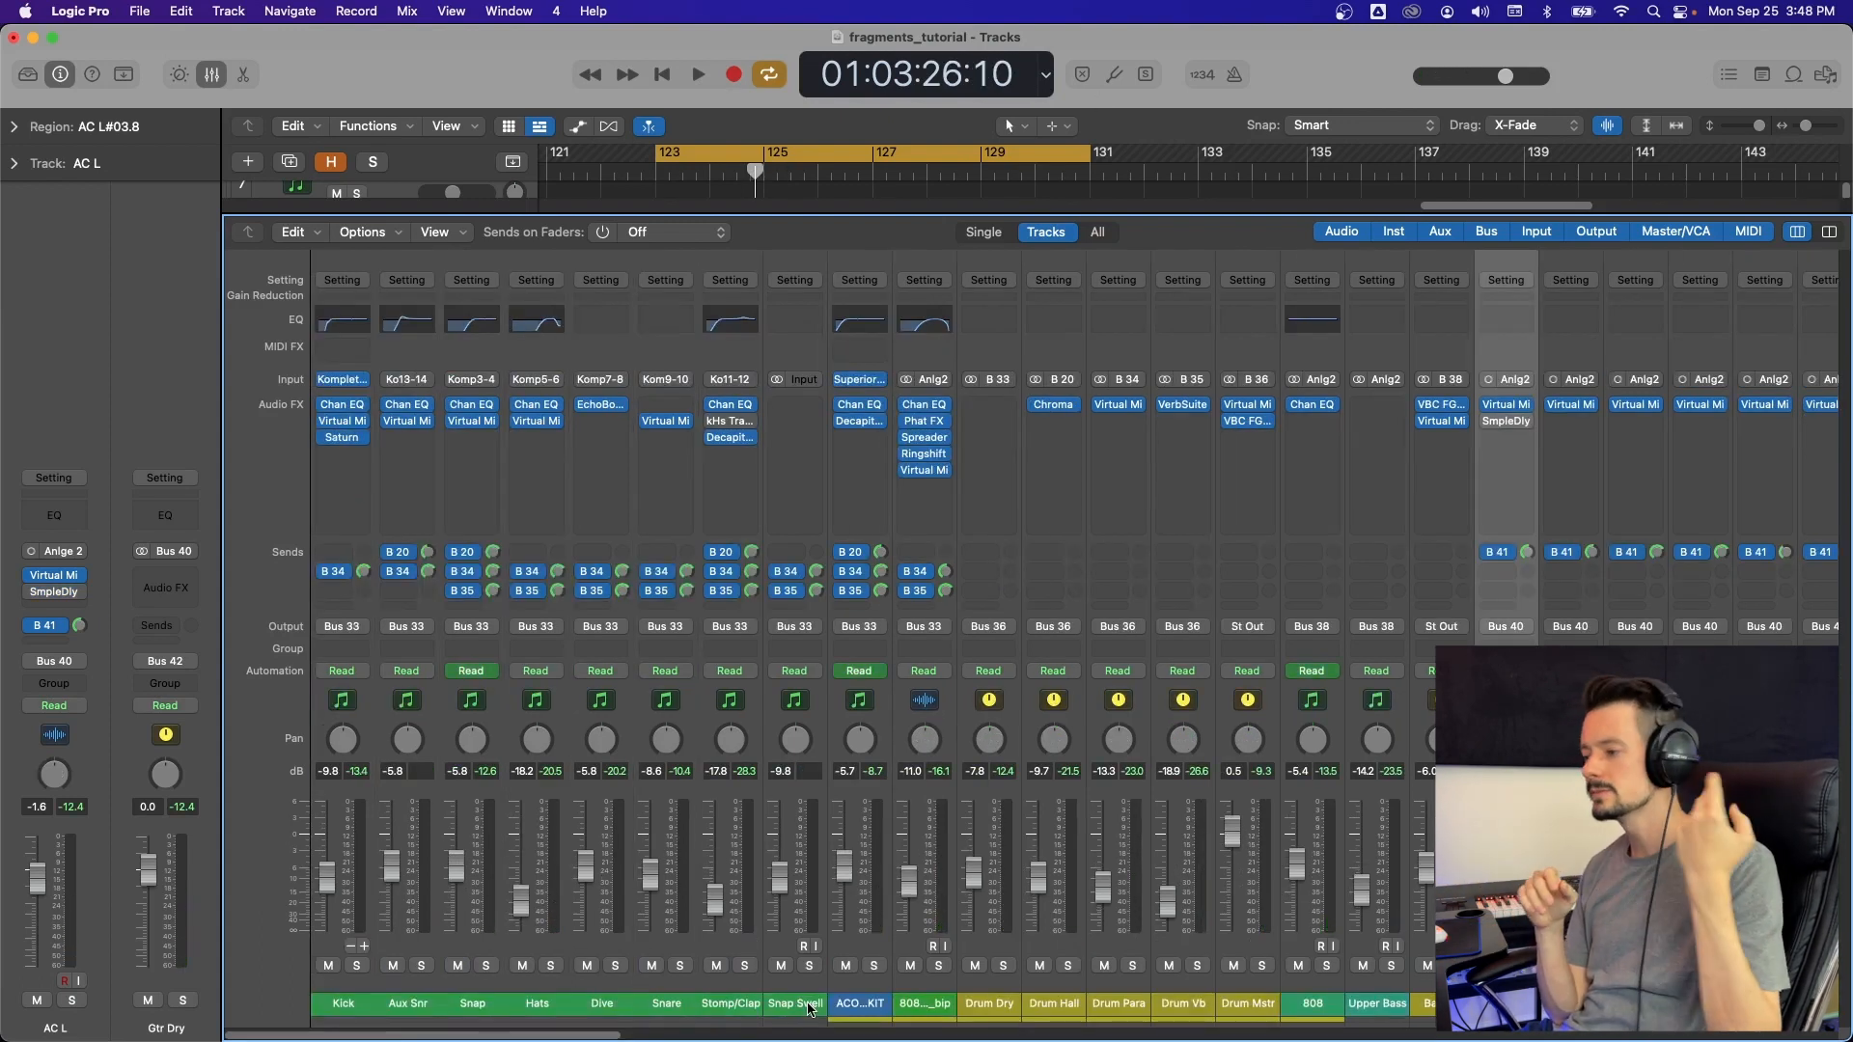
# - Set the mono Sample Delay on AC L to about 11.2 ms and audition it in the looped section
pyautogui.press('space')
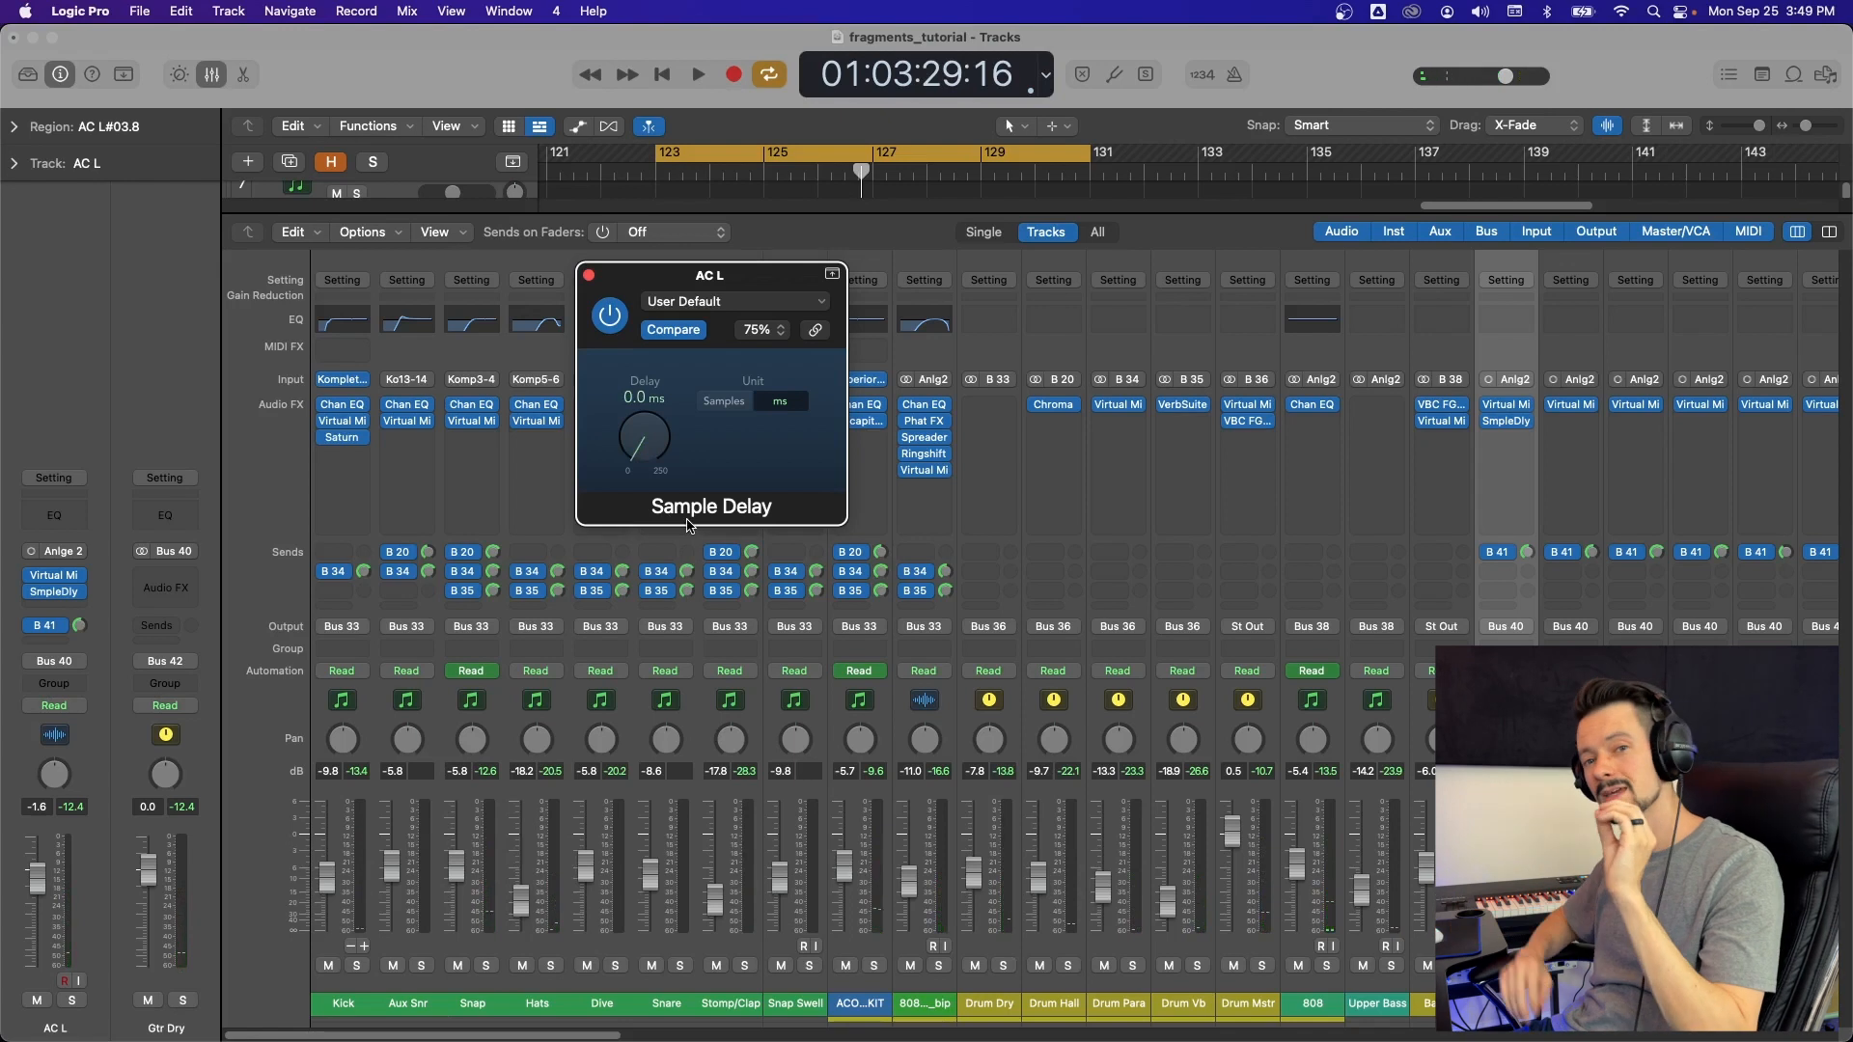
pyautogui.press('space')
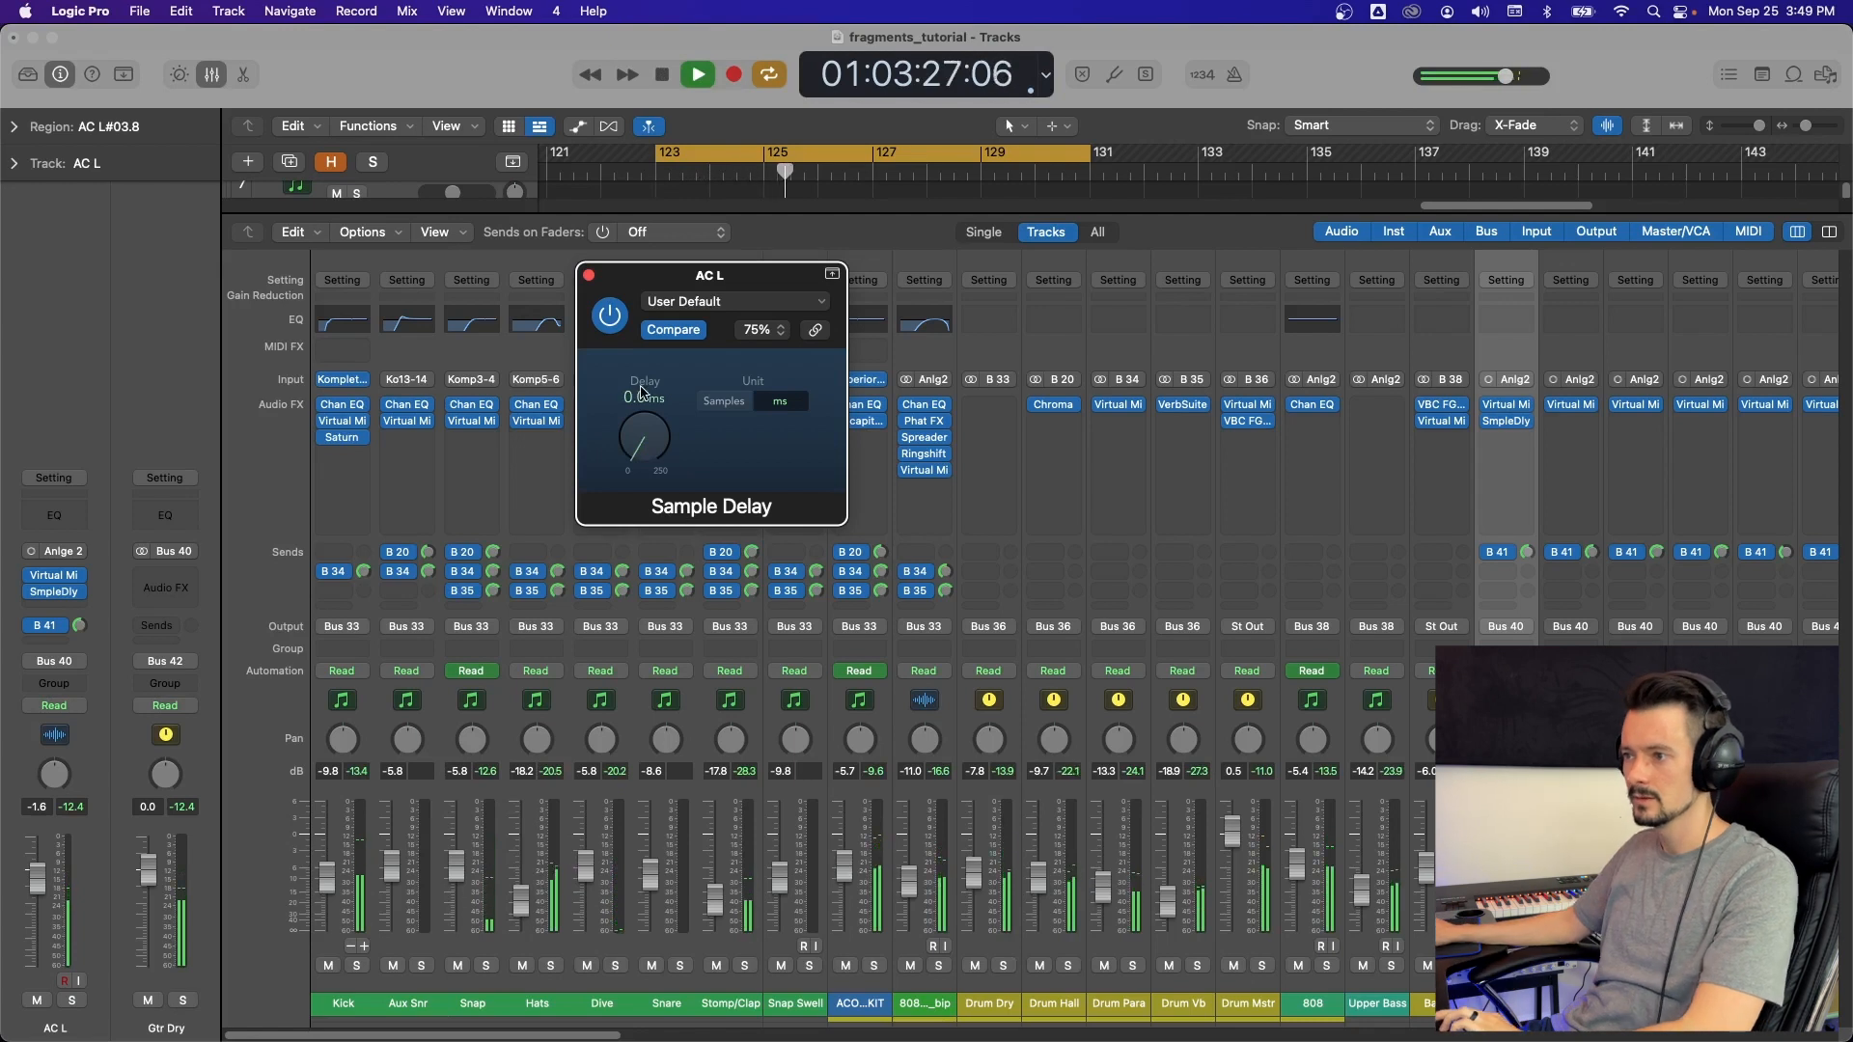
pyautogui.press('space')
pyautogui.moveTo(644, 446); pyautogui.dragTo(646, 436)
pyautogui.press('space')
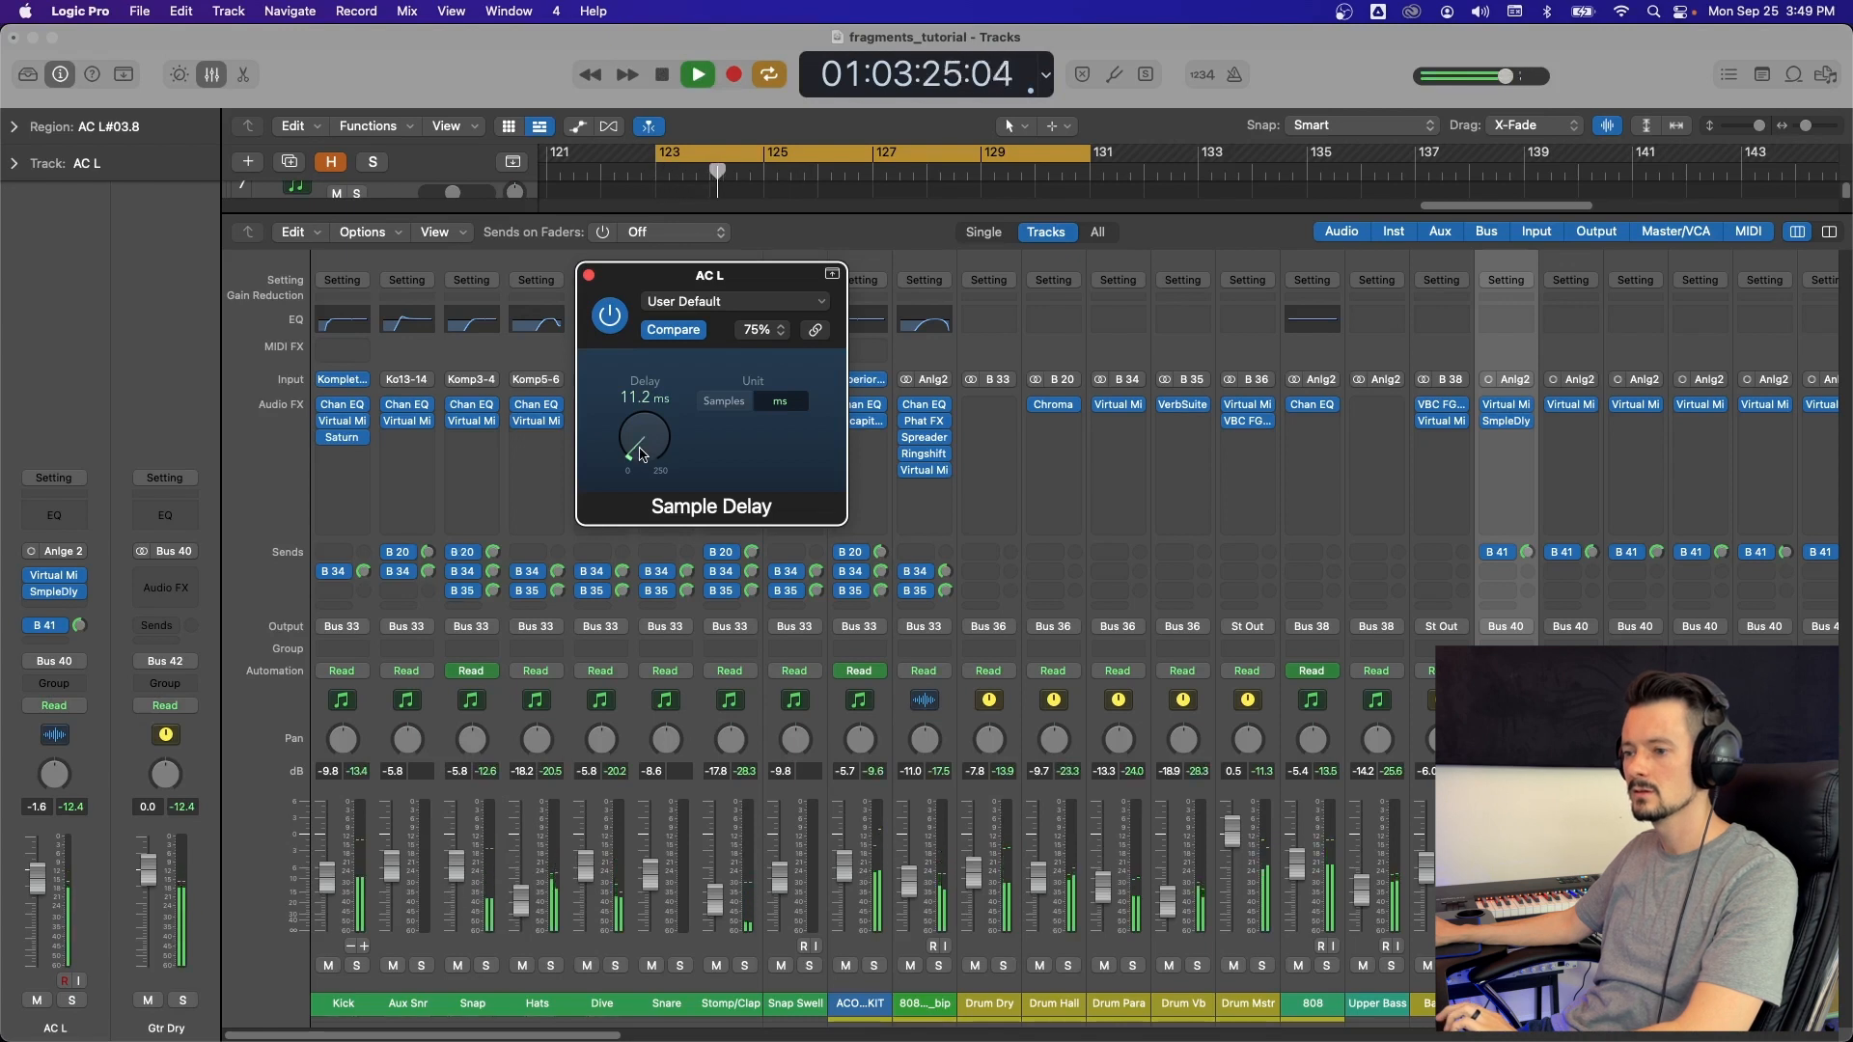
# - Examine the Virtual Mix Rack on AC L and look through the mixer channels during playback
pyautogui.click(1508, 406)
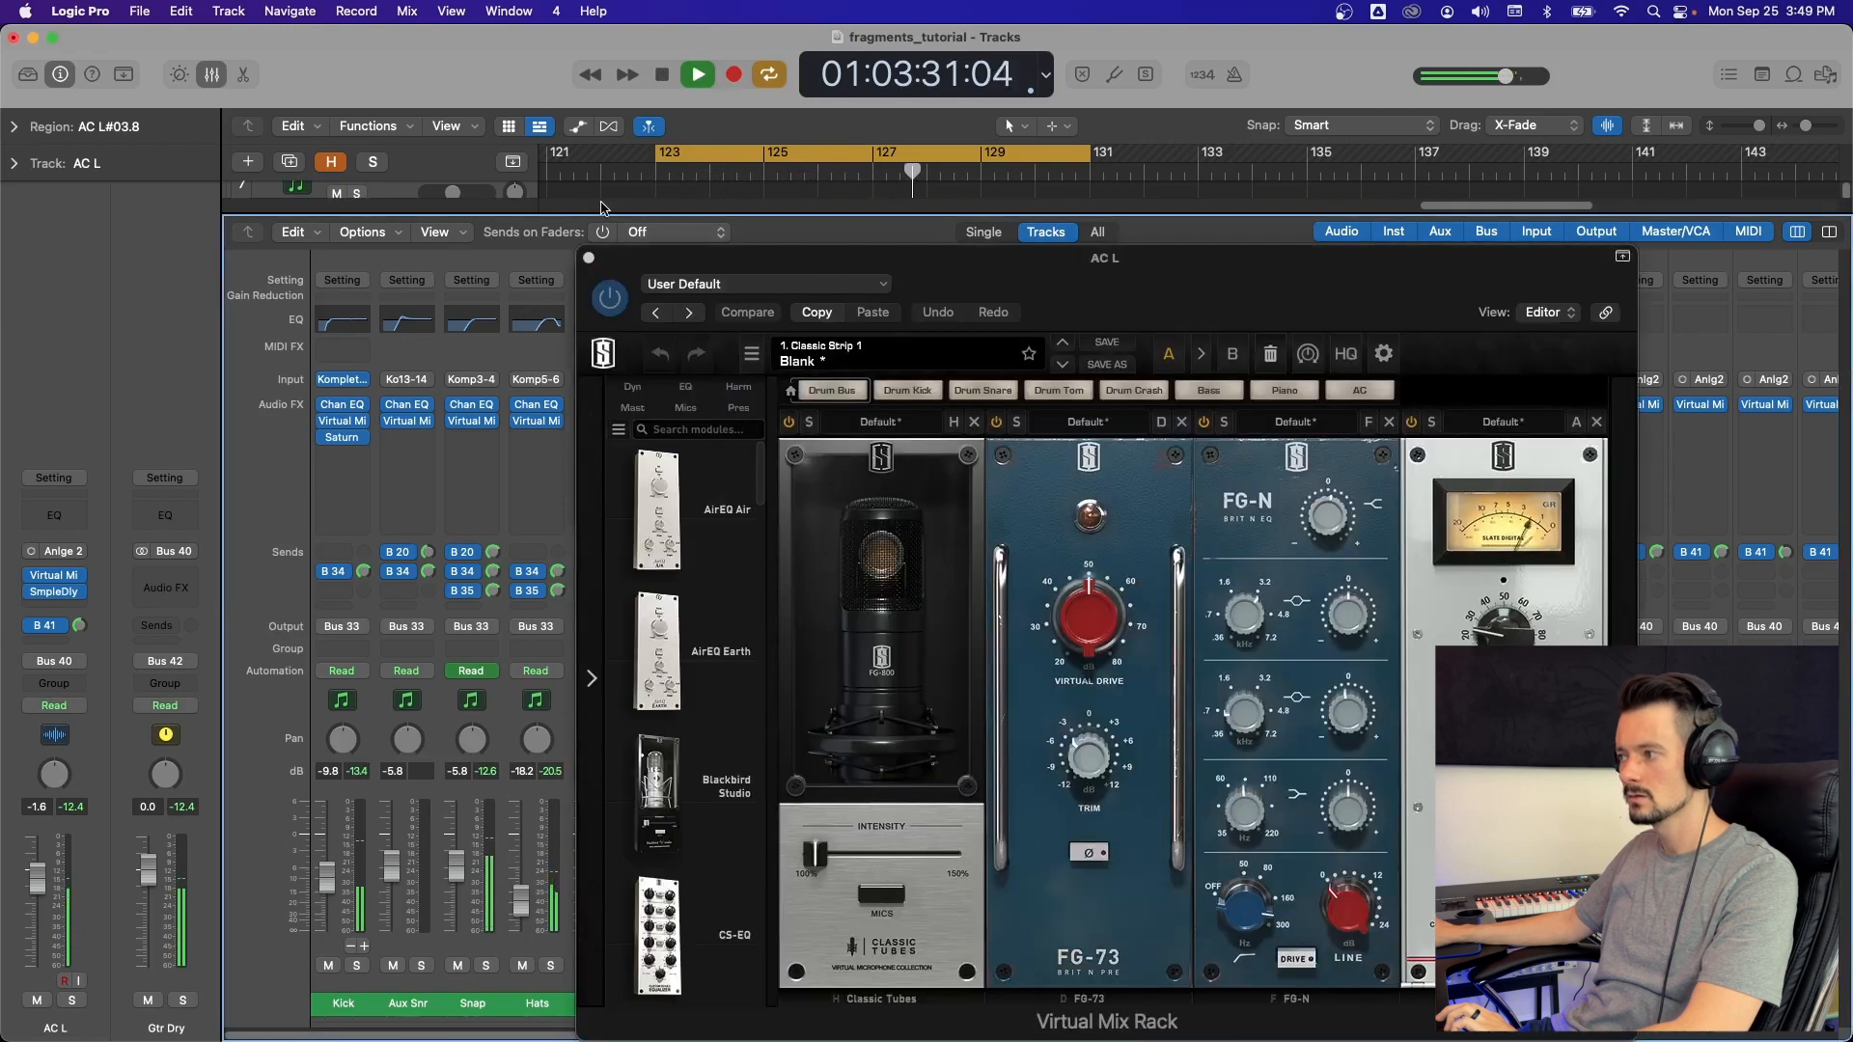
pyautogui.click(588, 258)
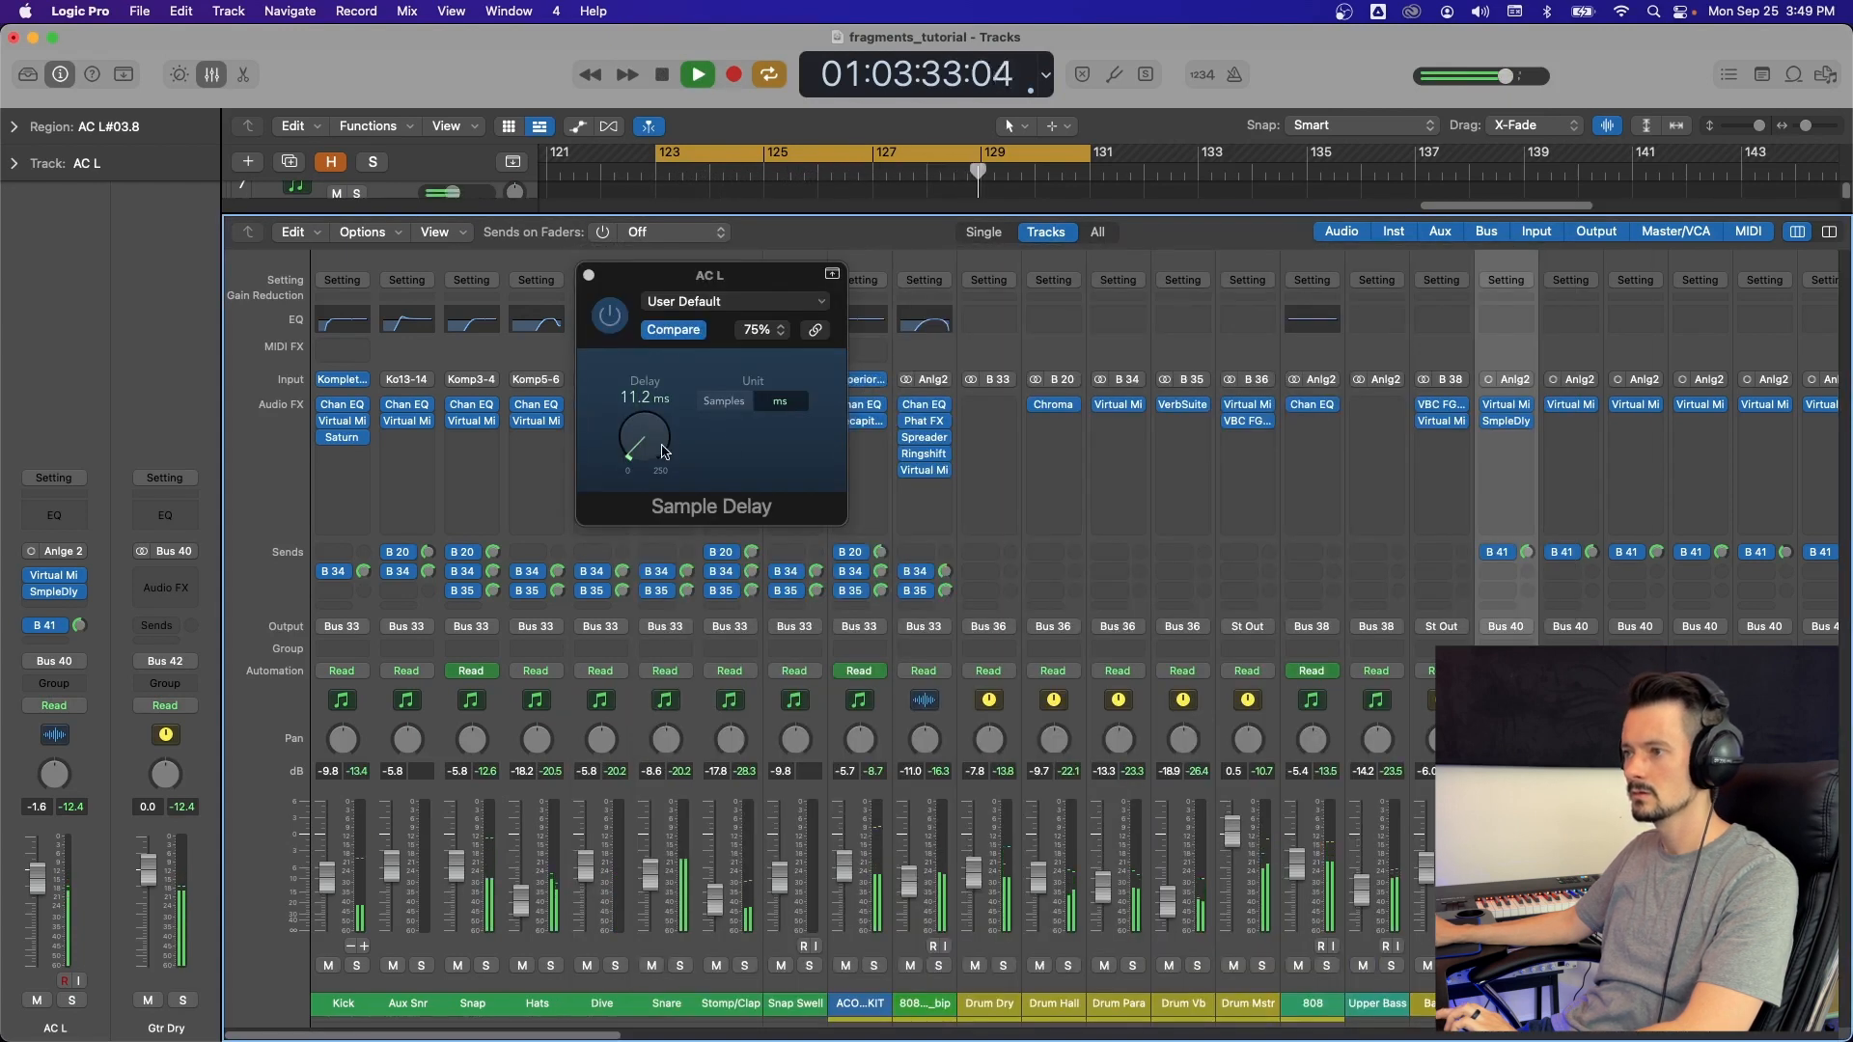
pyautogui.hscroll(5, 857, 1037)
pyautogui.moveTo(857, 1038); pyautogui.dragTo(1348, 1029)
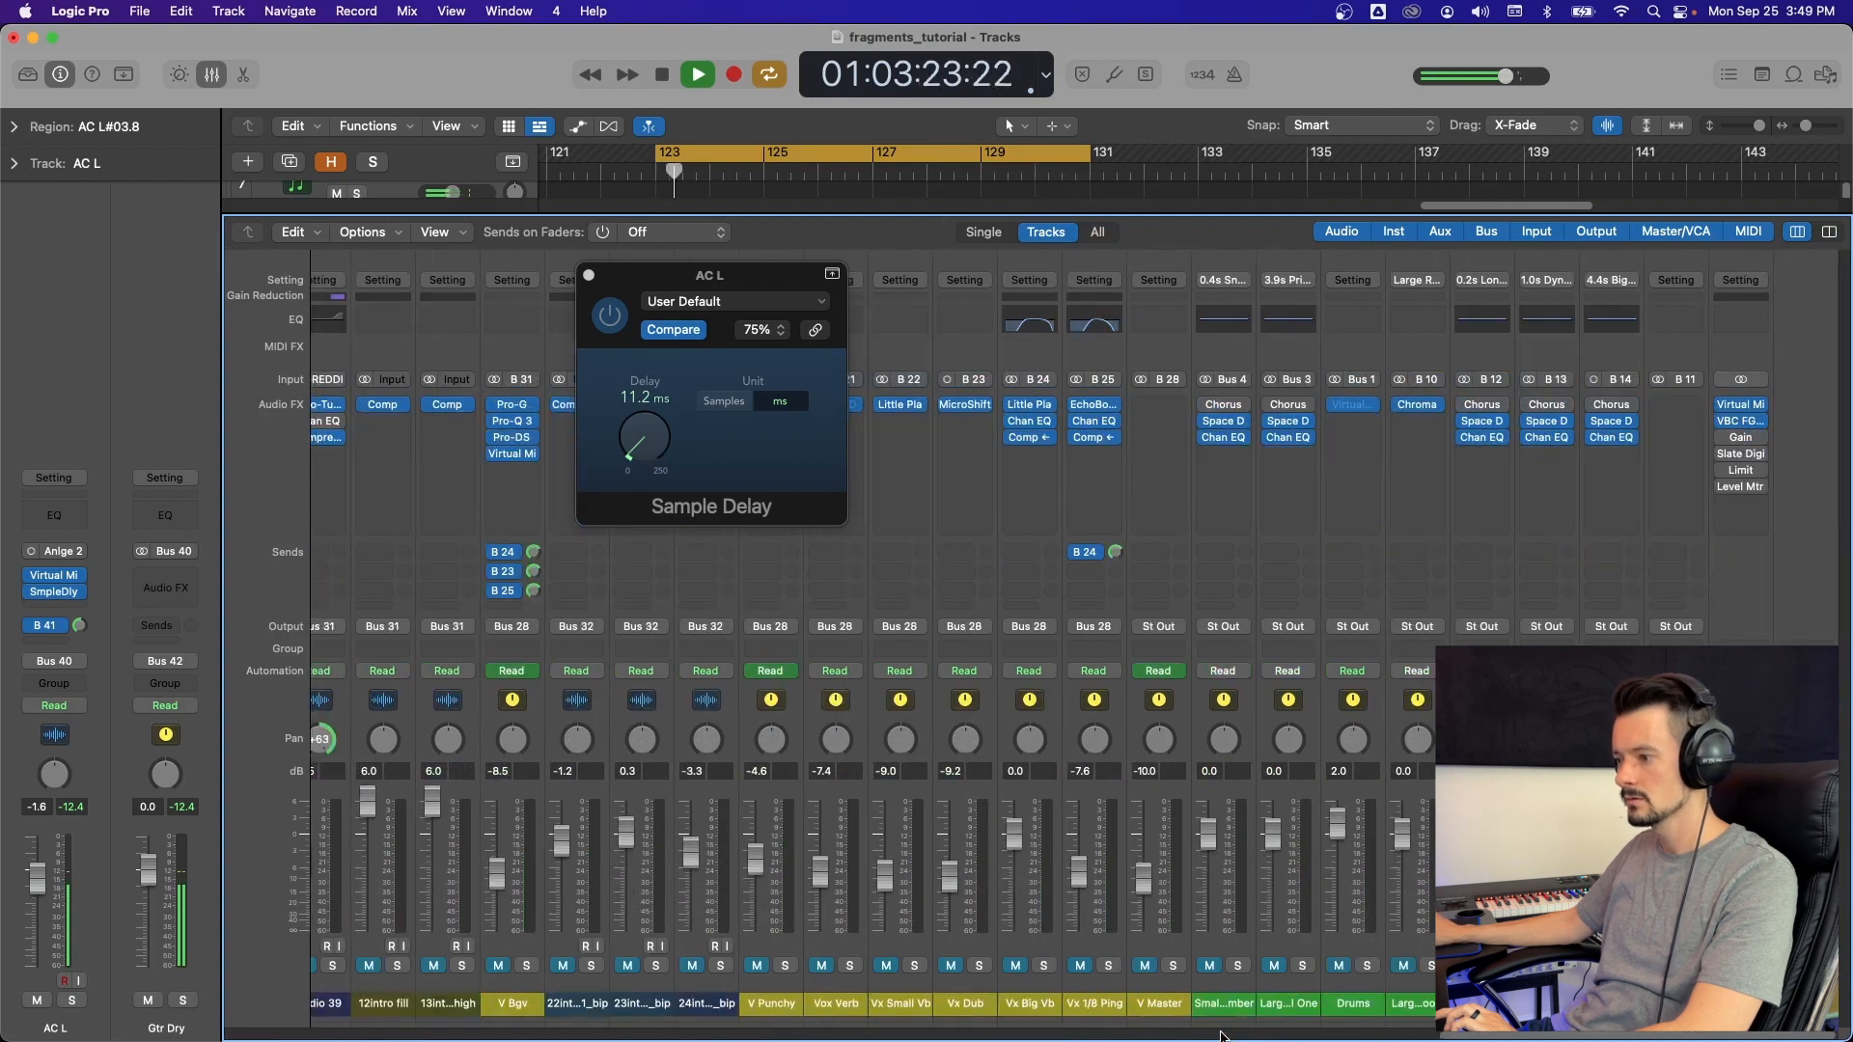
pyautogui.click(1249, 1032)
pyautogui.press('space')
# - Raise the AC L delay to about 16.3 ms, play the loop, and lower the delay to about 15.1 ms
pyautogui.moveTo(632, 452); pyautogui.dragTo(632, 451)
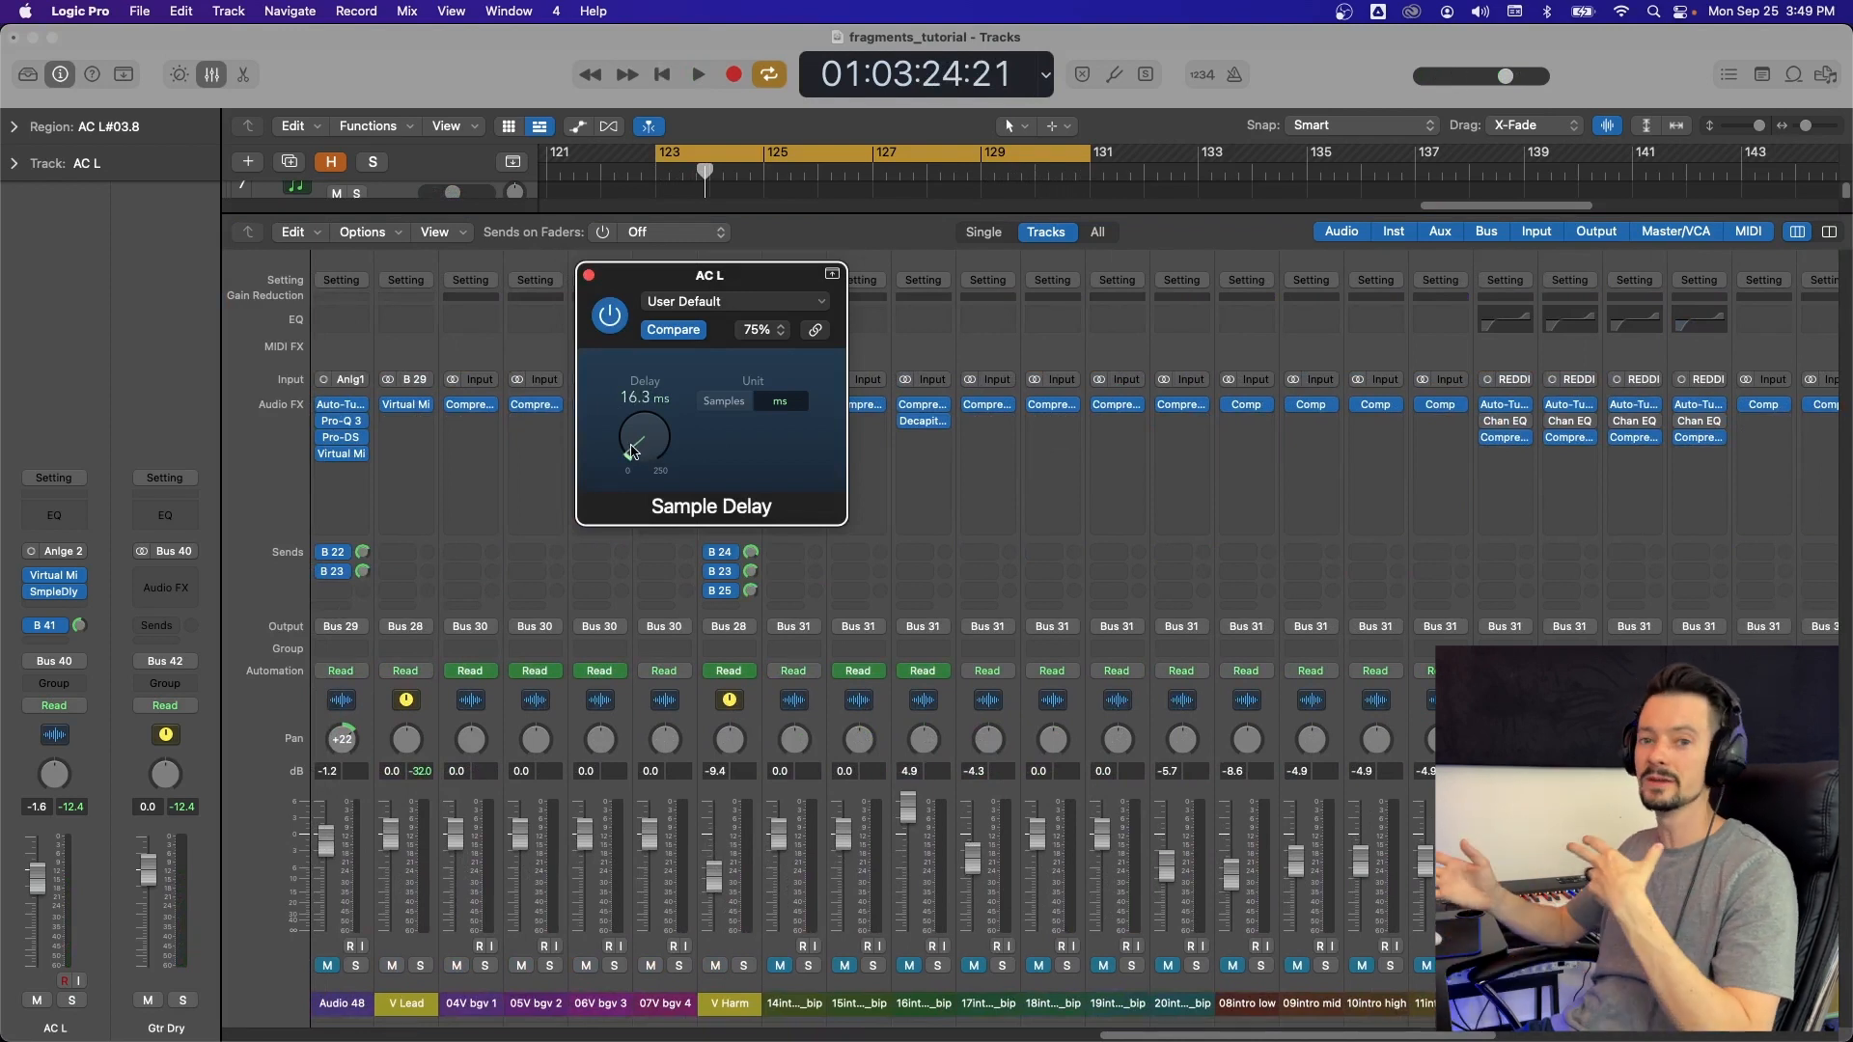
pyautogui.press('space')
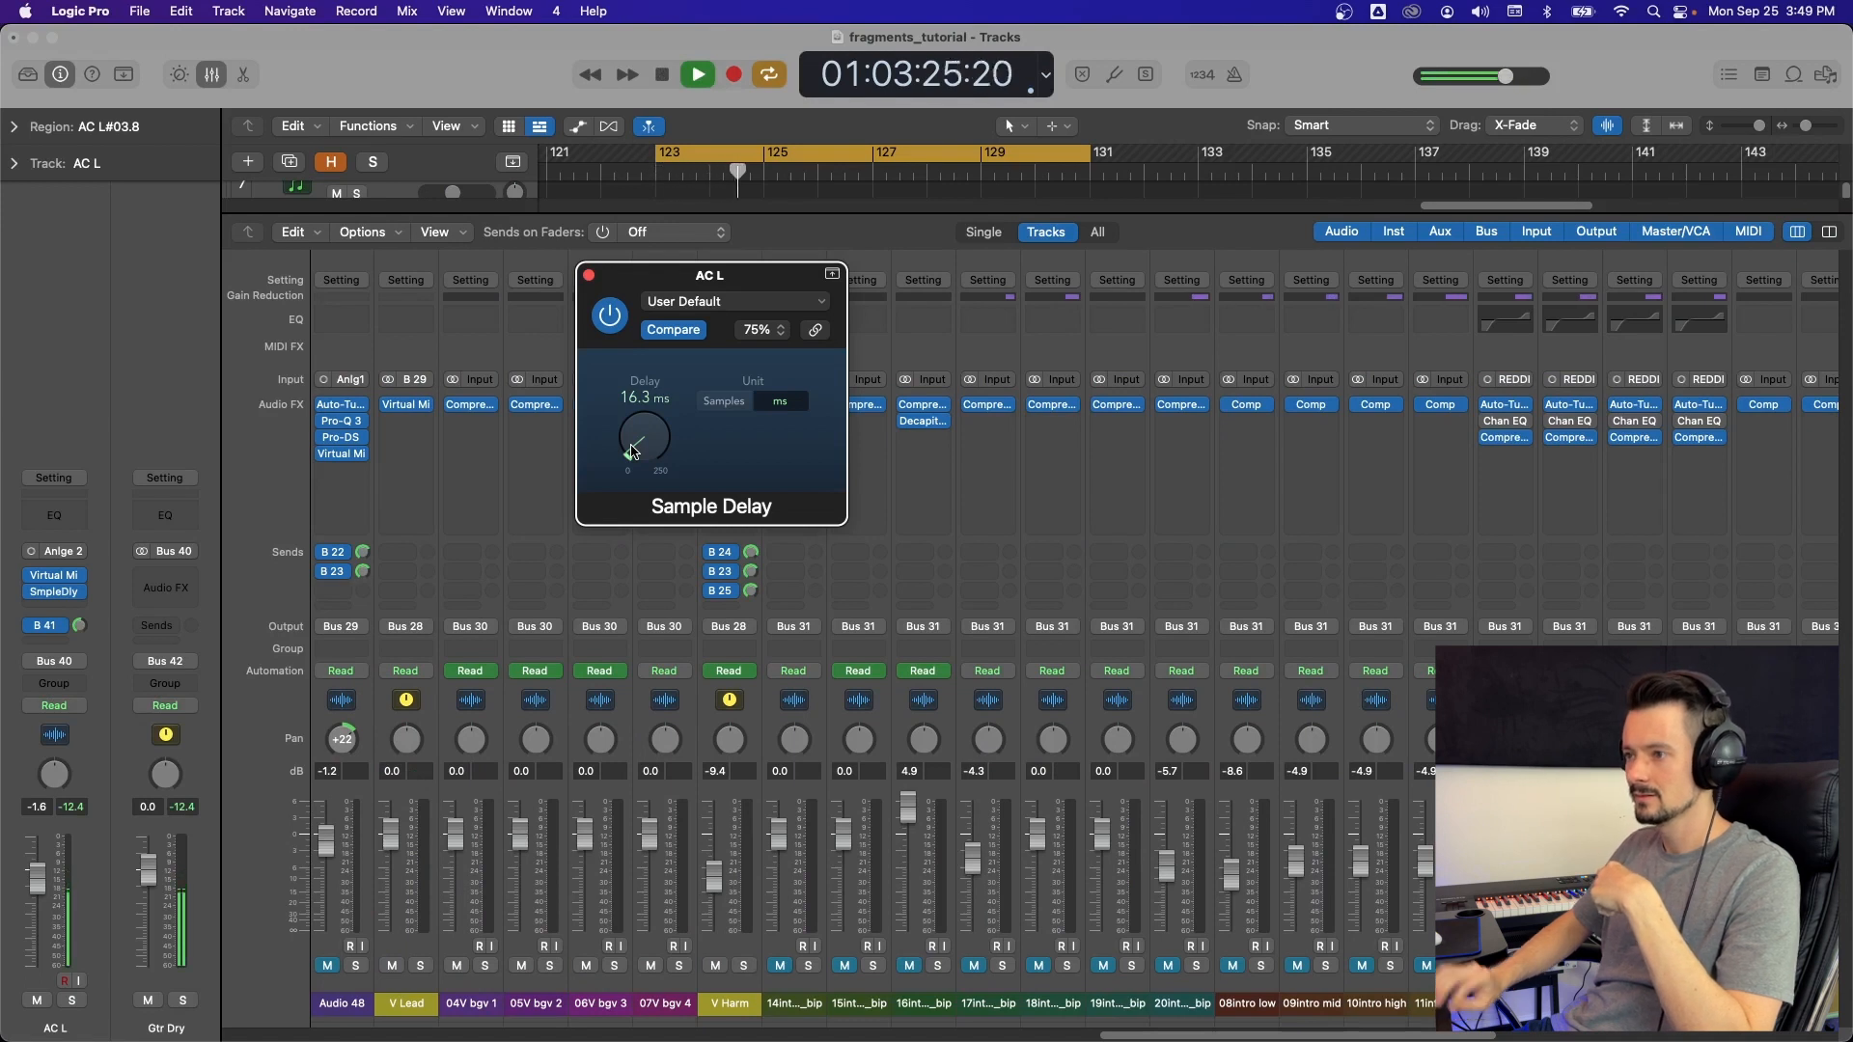
pyautogui.moveTo(632, 452); pyautogui.dragTo(642, 446)
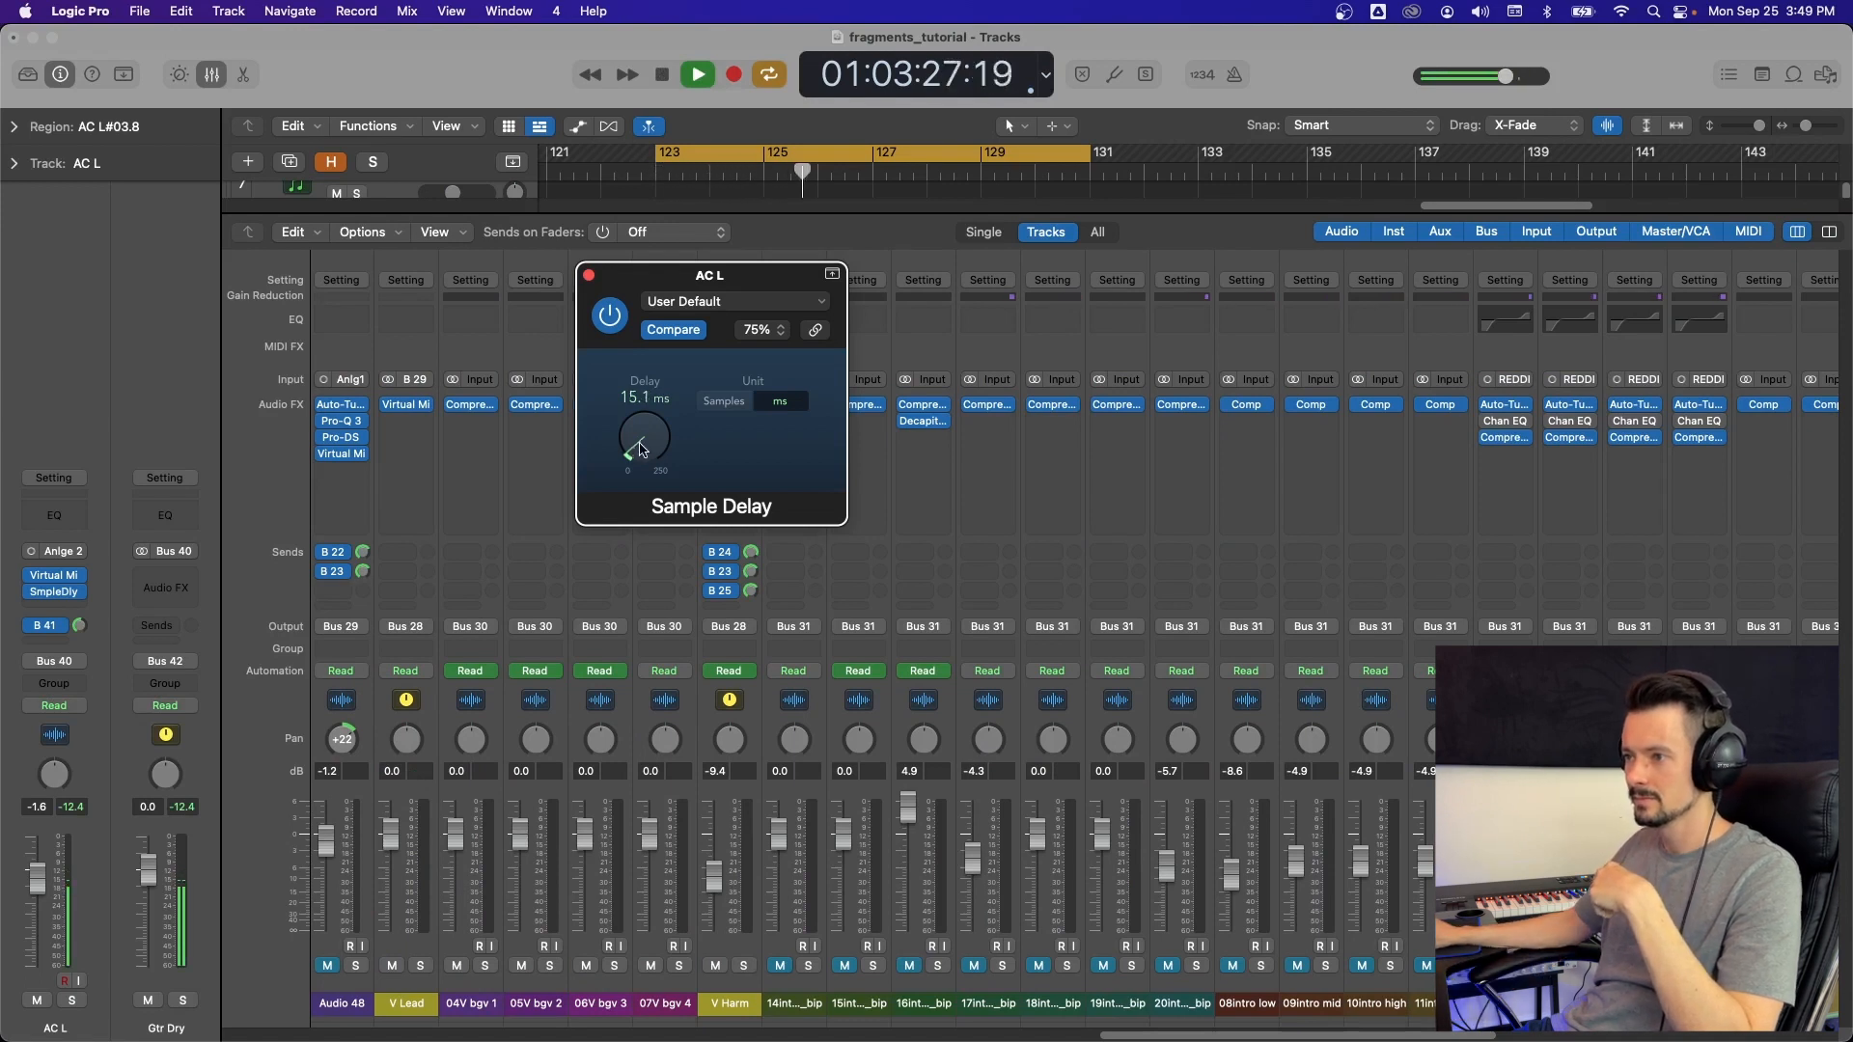
pyautogui.press('space')
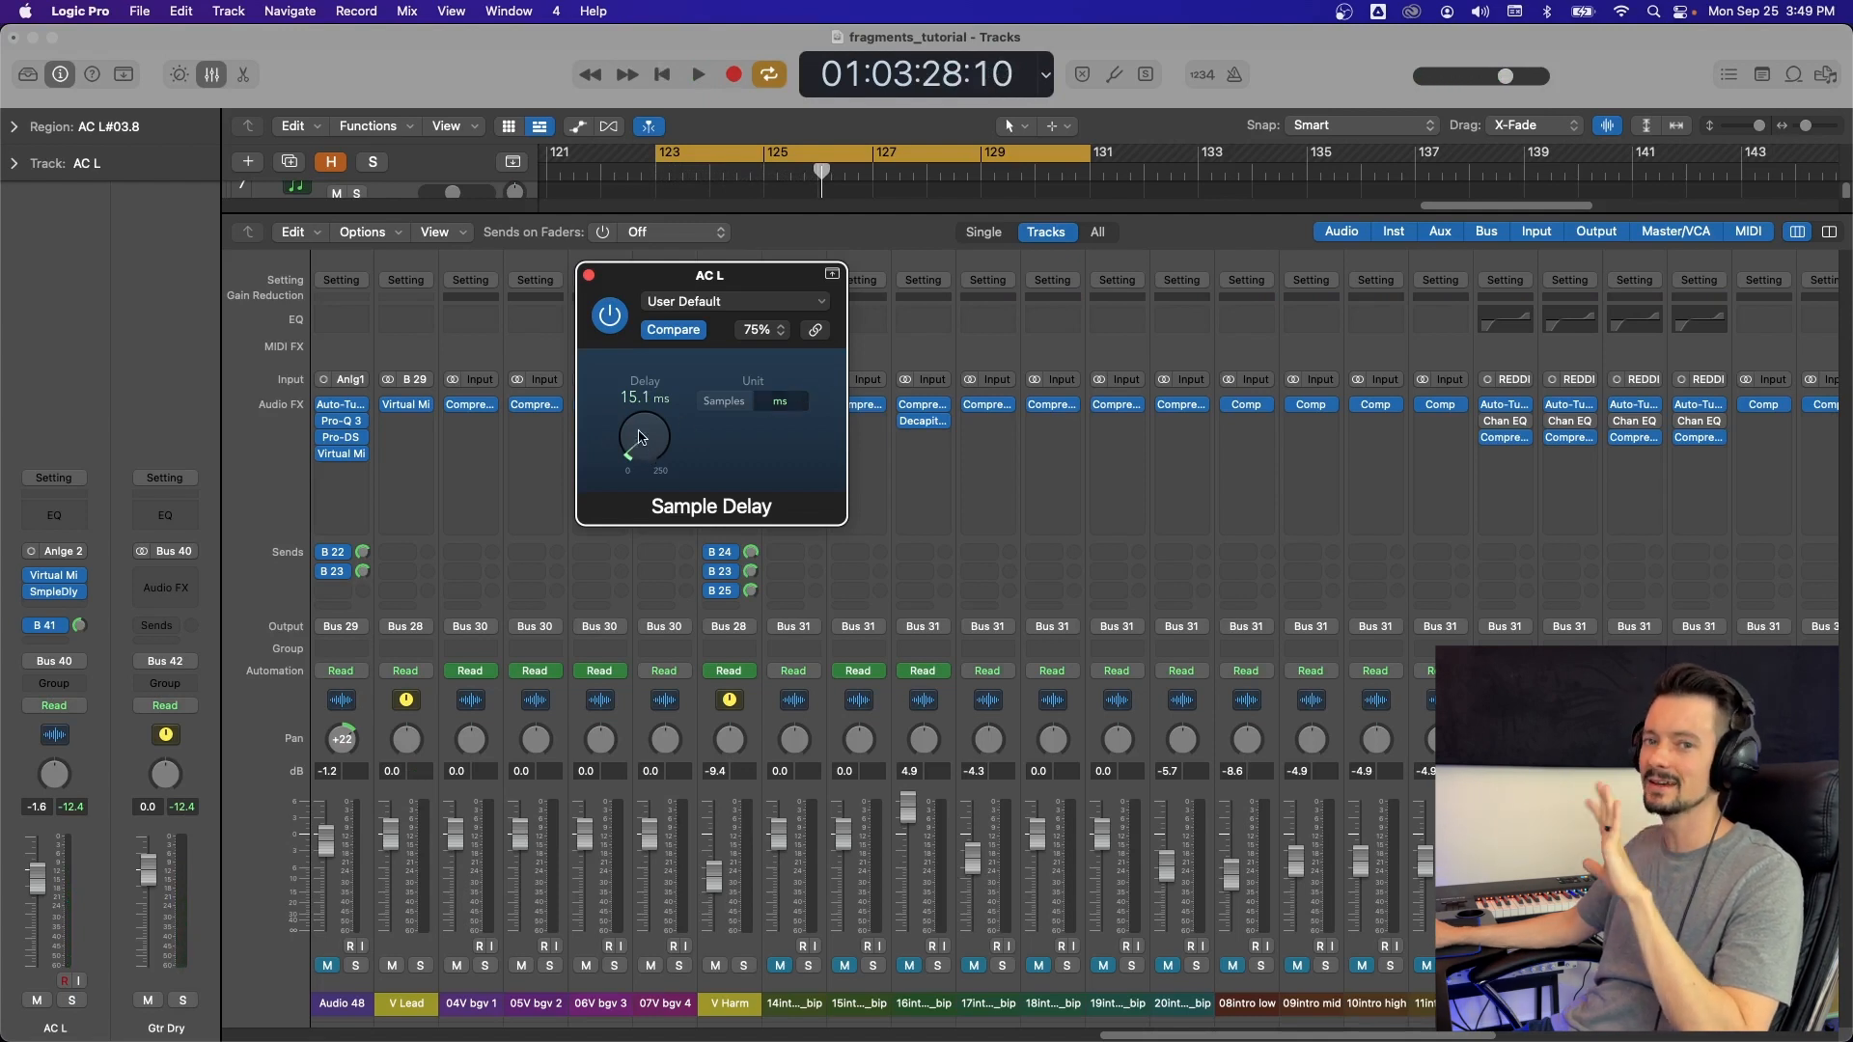
# - Increase the AC L delay to about 33.8 ms and audition the longer delay in the loop
pyautogui.moveTo(644, 439); pyautogui.dragTo(634, 416)
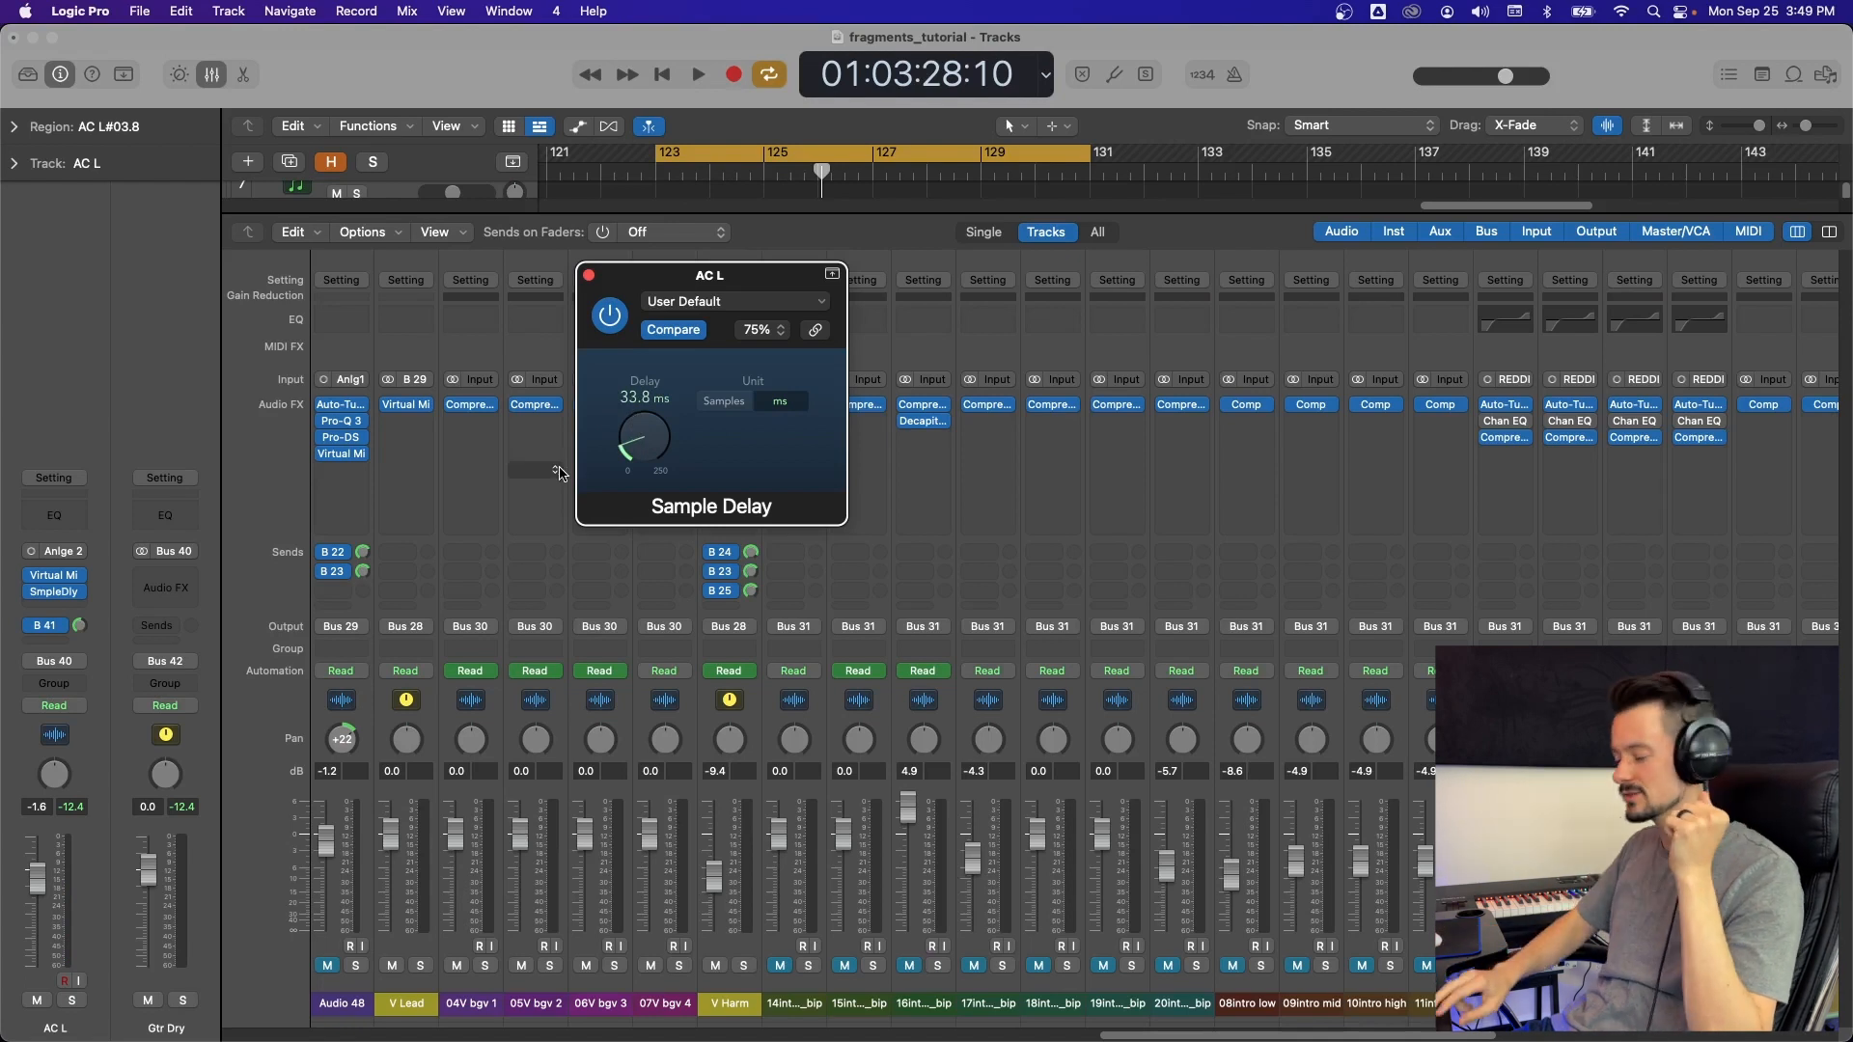
pyautogui.press('space')
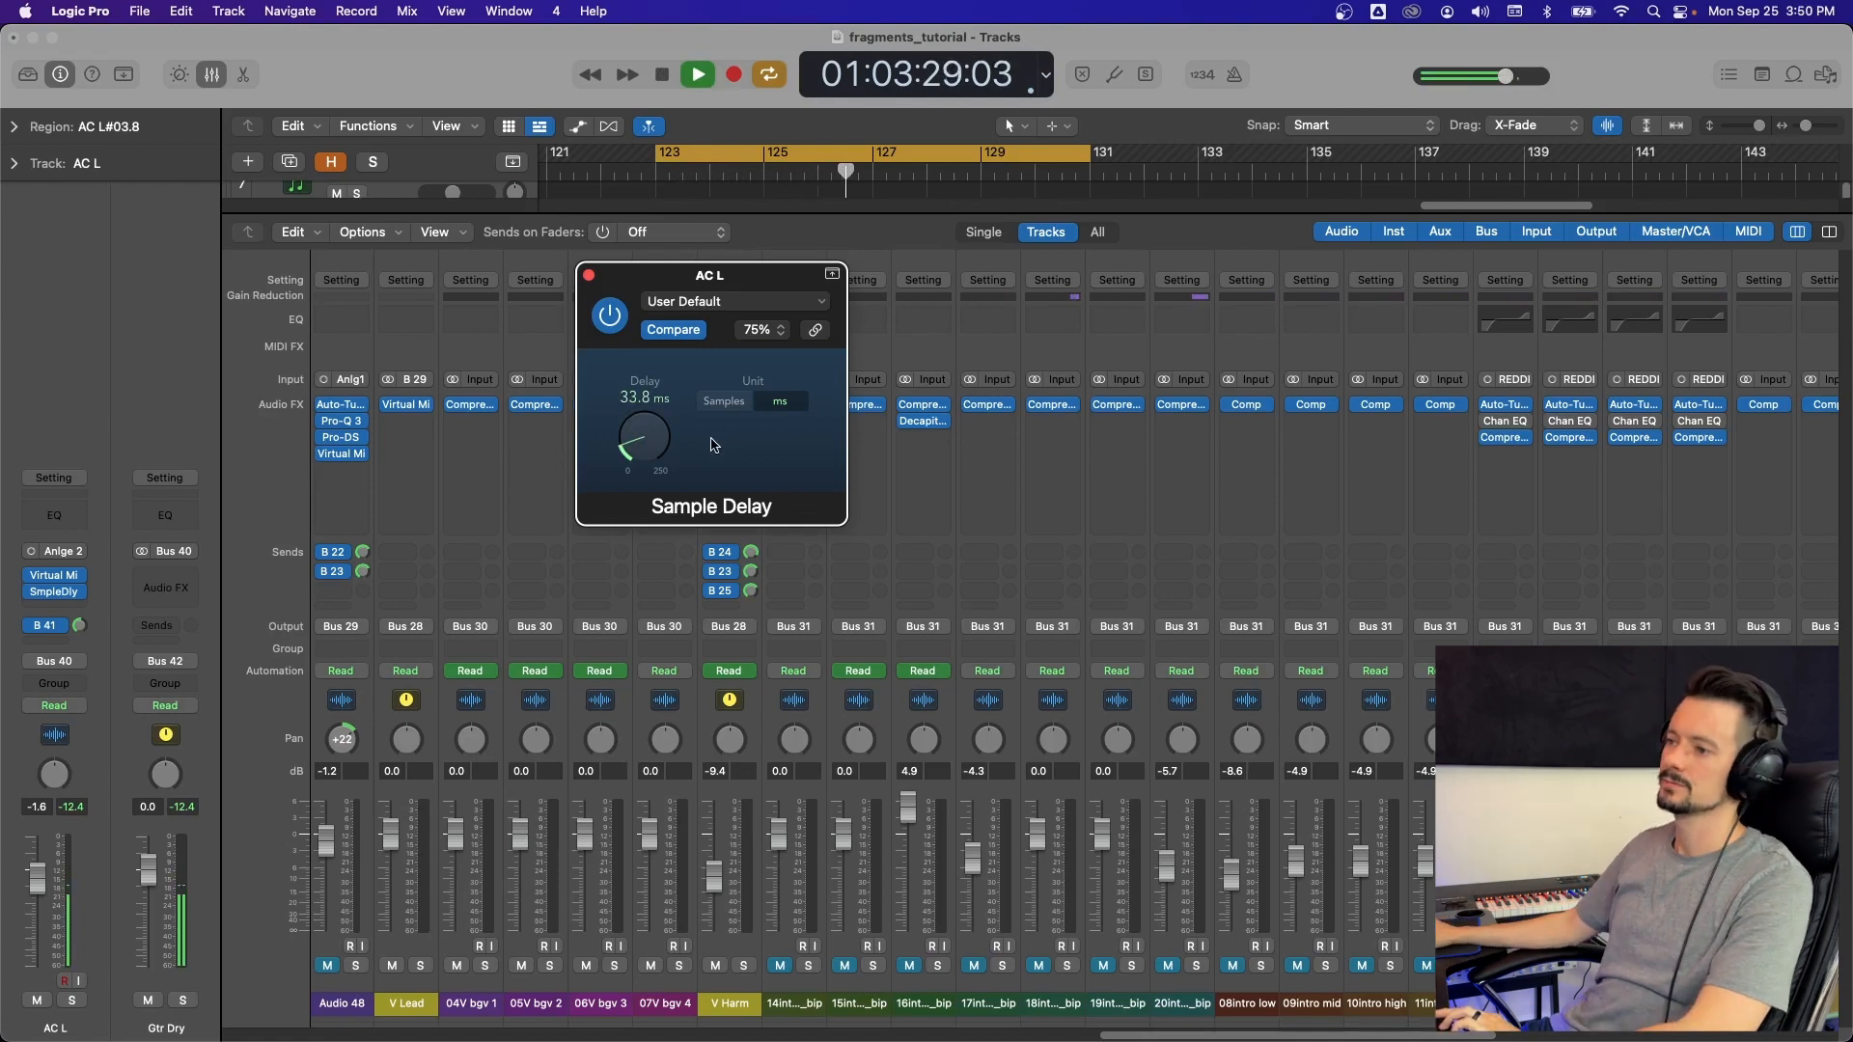
pyautogui.press('space')
# - Reduce the AC L delay to about 11.8 ms, audition the loop, and close the Sample Delay
pyautogui.moveTo(646, 440); pyautogui.dragTo(647, 455)
pyautogui.press('space')
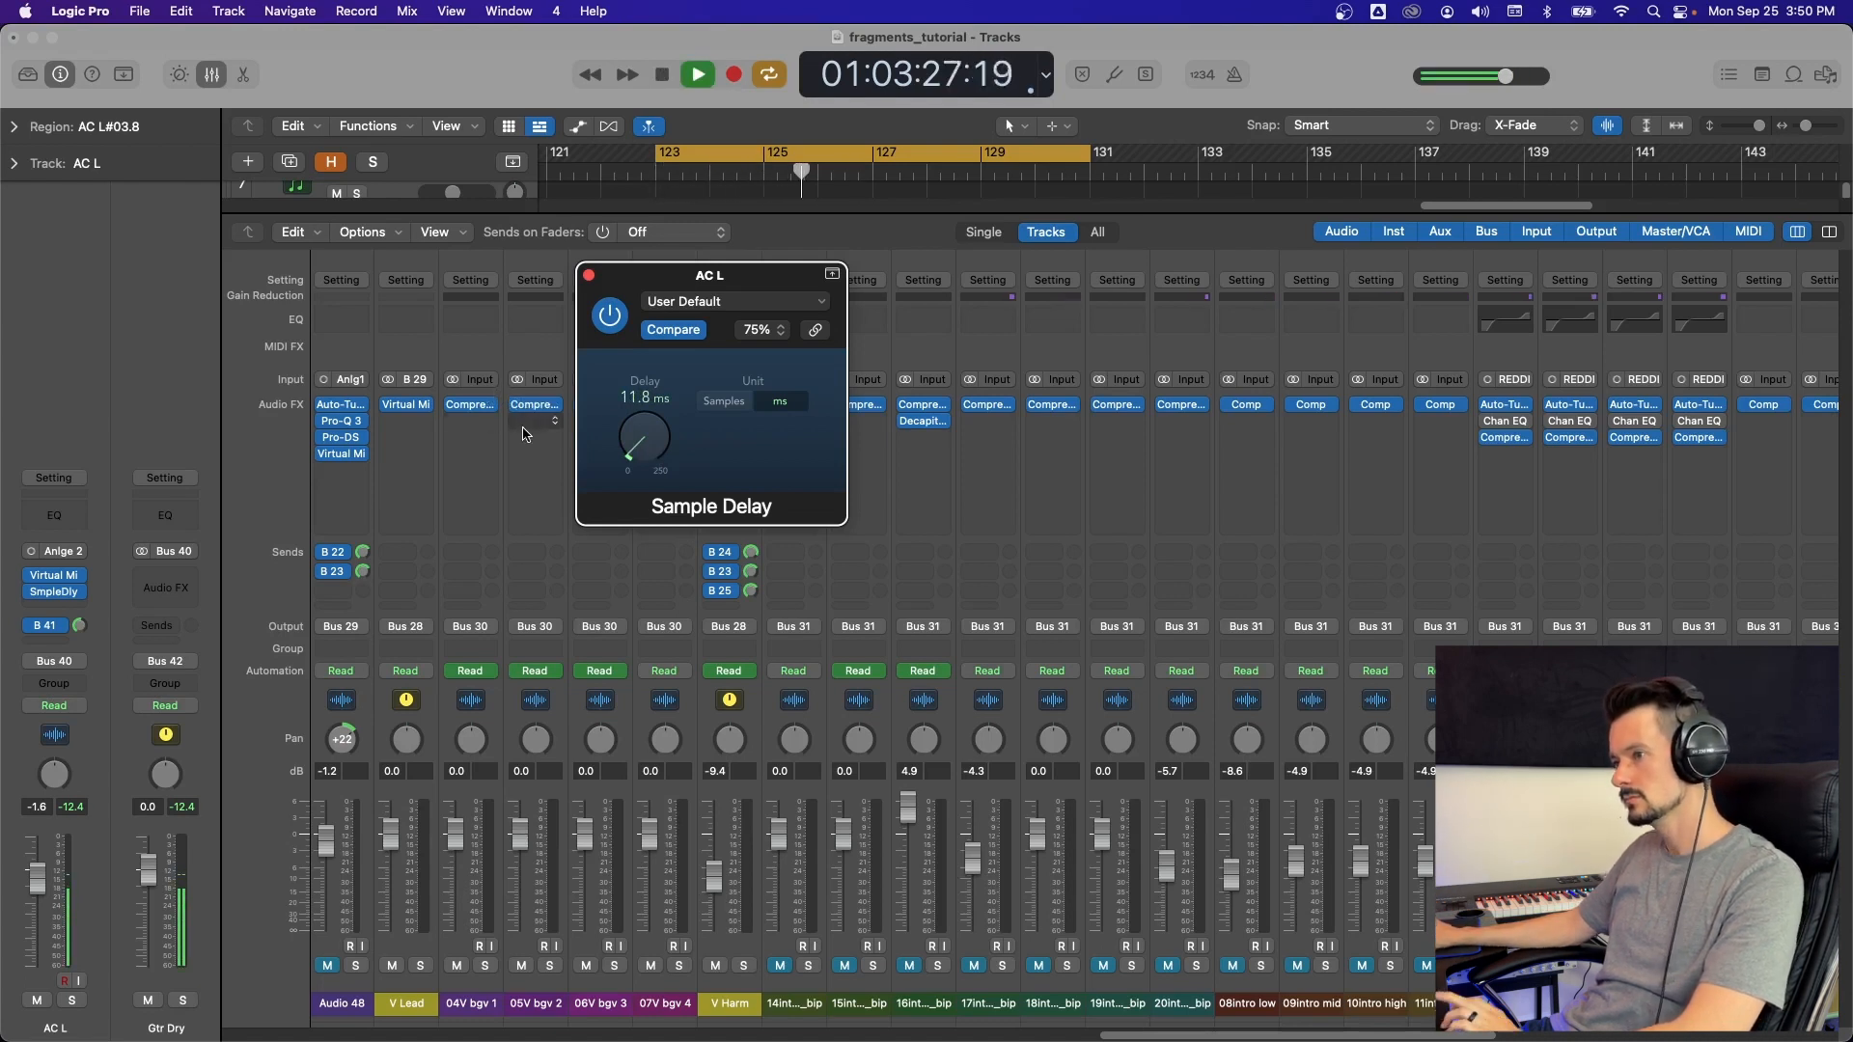
pyautogui.press('space')
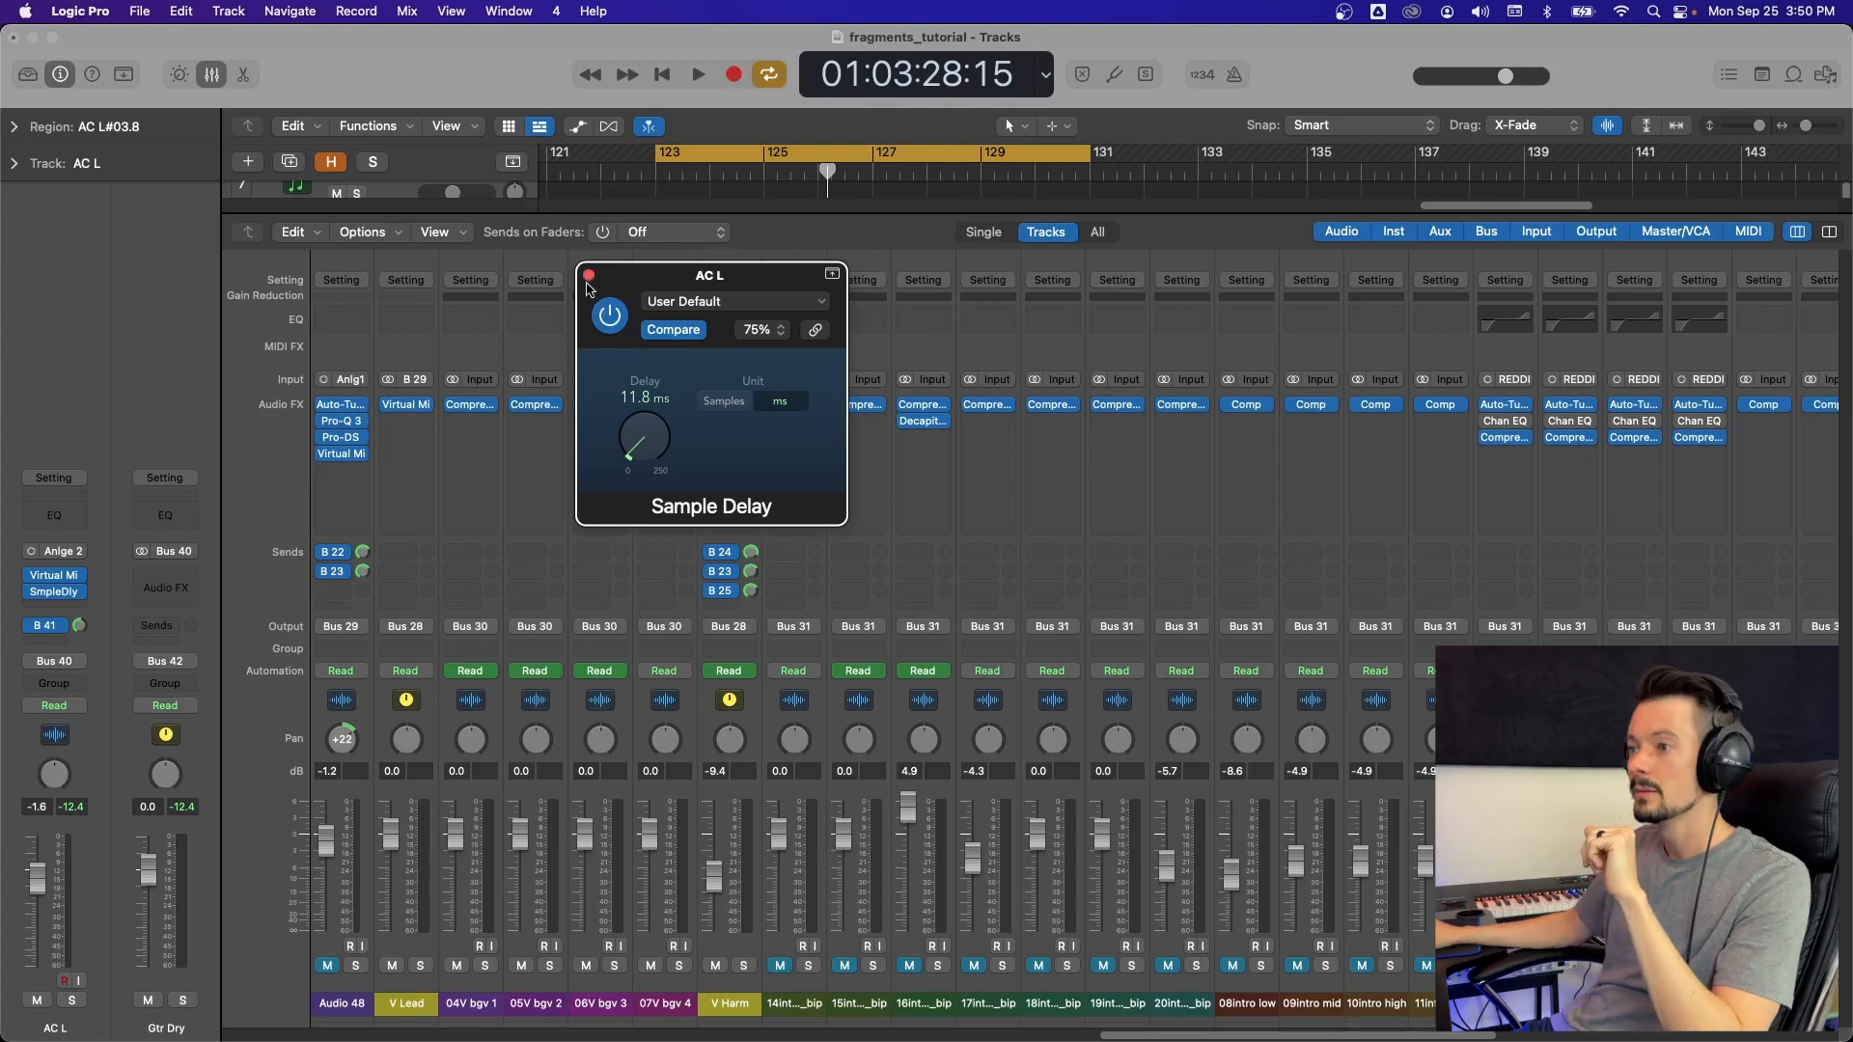
pyautogui.click(588, 275)
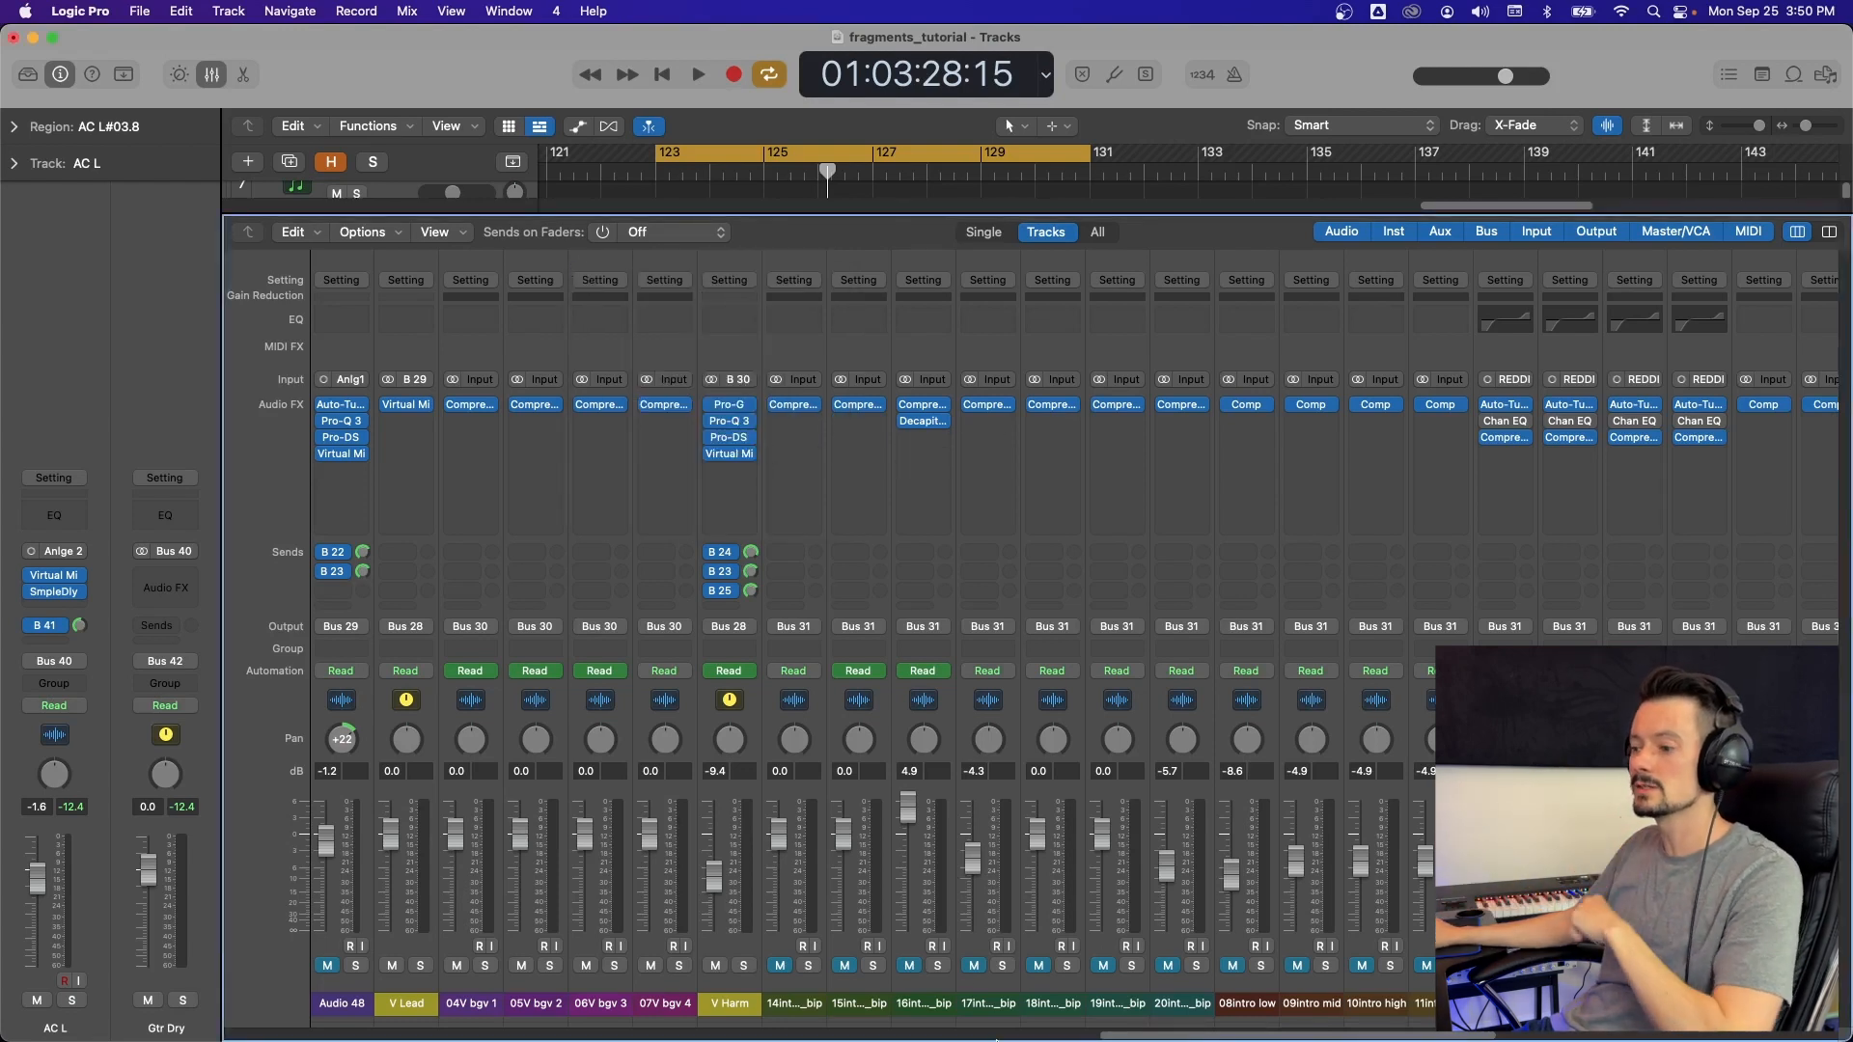
# - Return to the AC L channel in the mixer and replace its mono Sample Delay with the stereo version
pyautogui.moveTo(1179, 1037); pyautogui.dragTo(709, 1040)
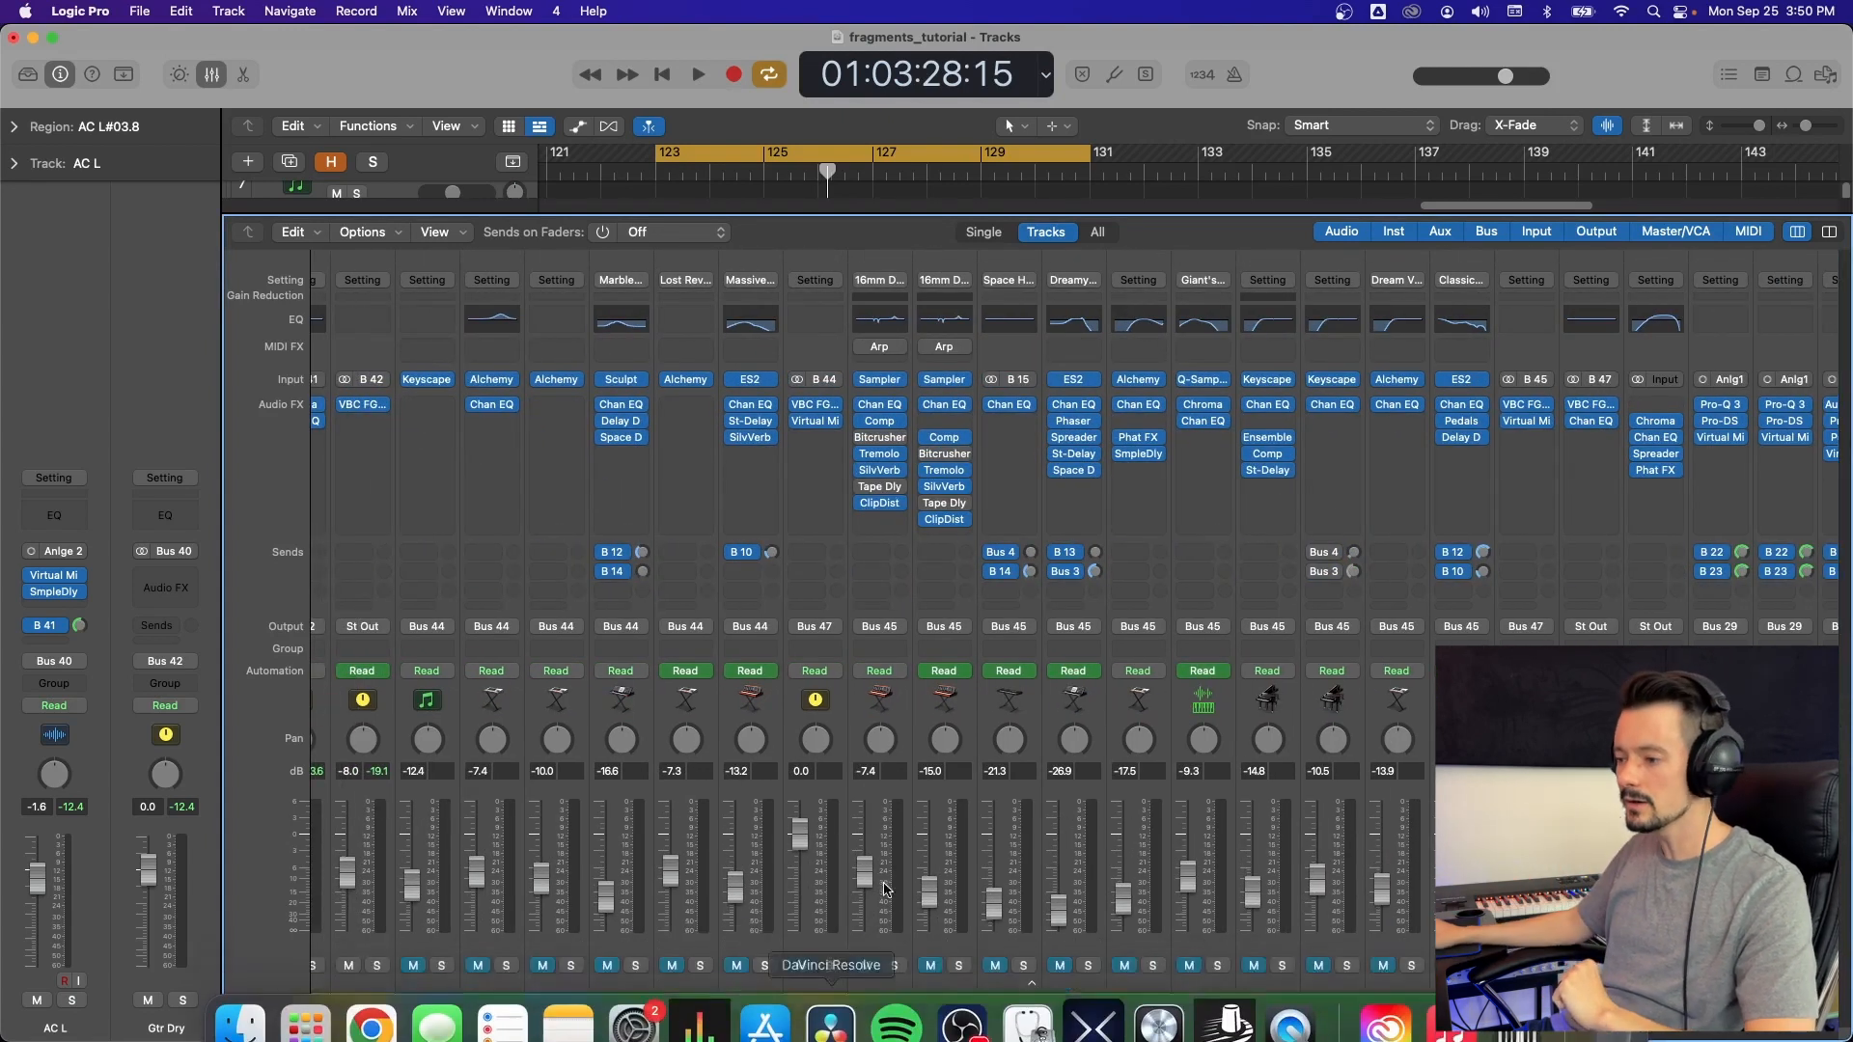
pyautogui.moveTo(991, 1038); pyautogui.dragTo(732, 1035)
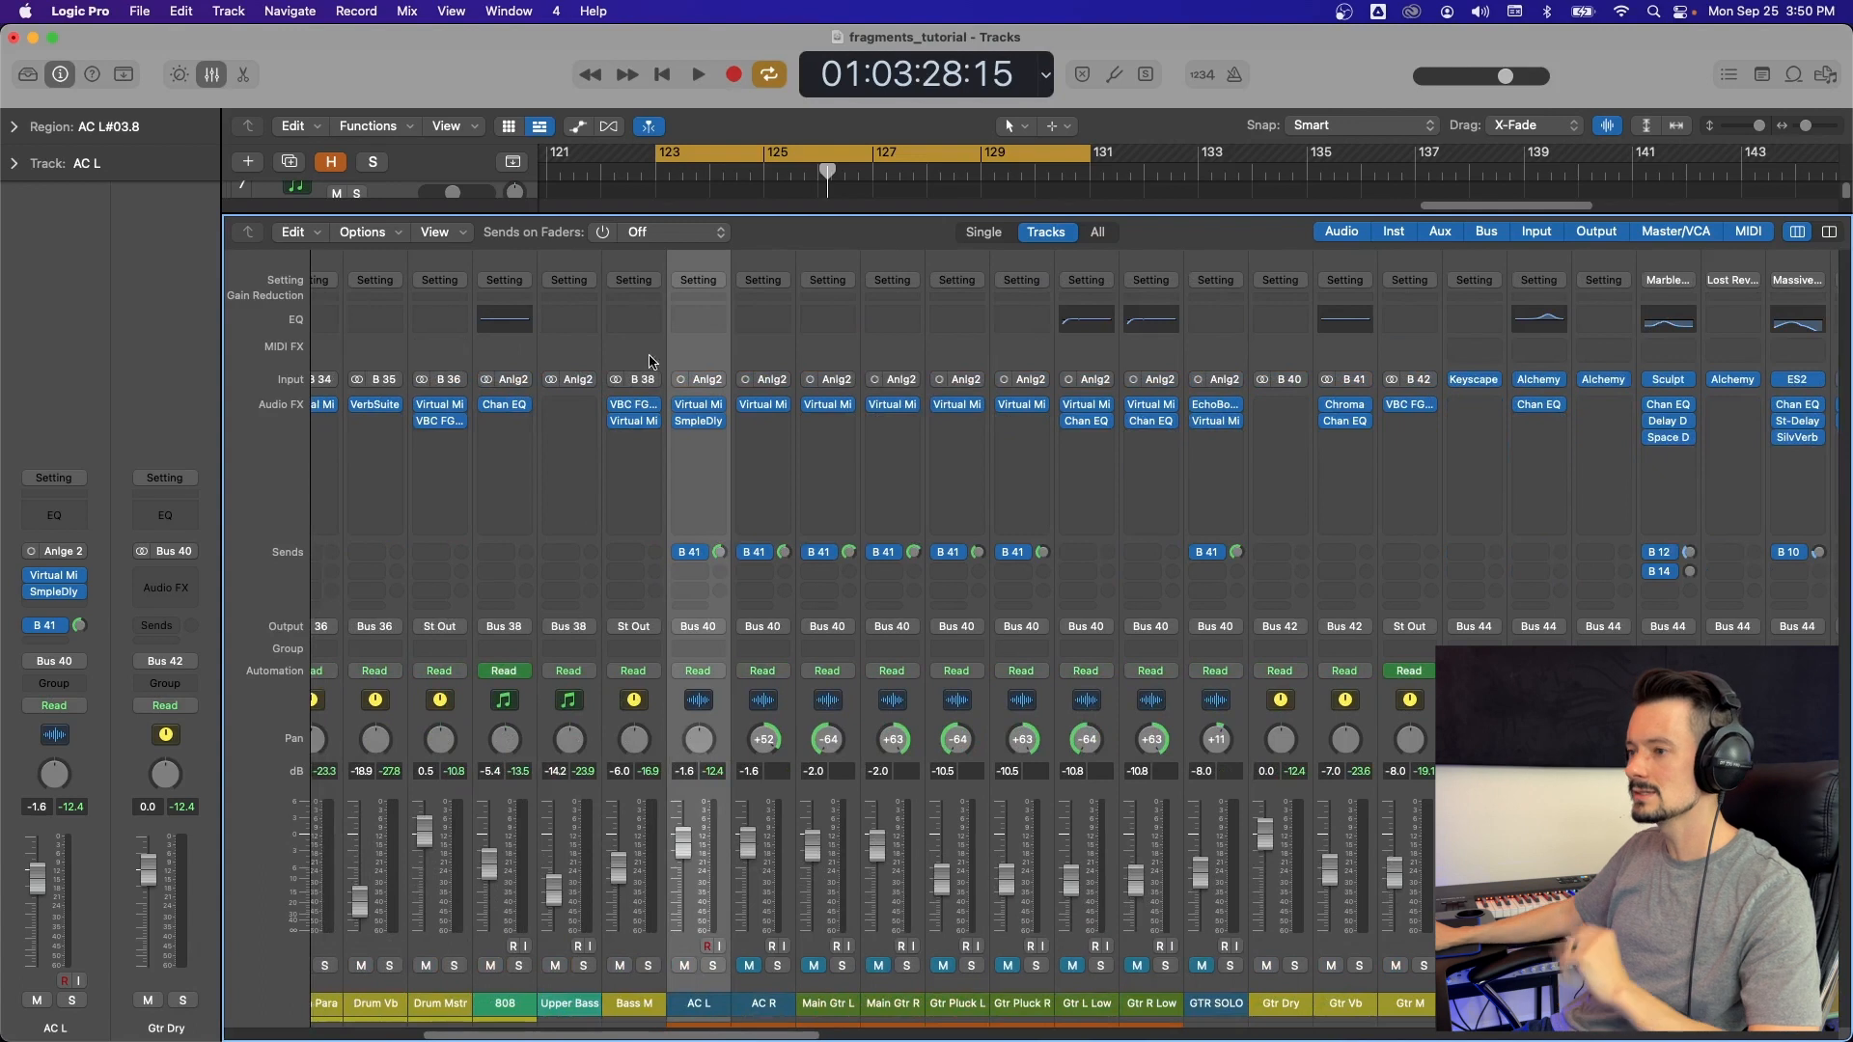
pyautogui.click(712, 421)
pyautogui.click(892, 453)
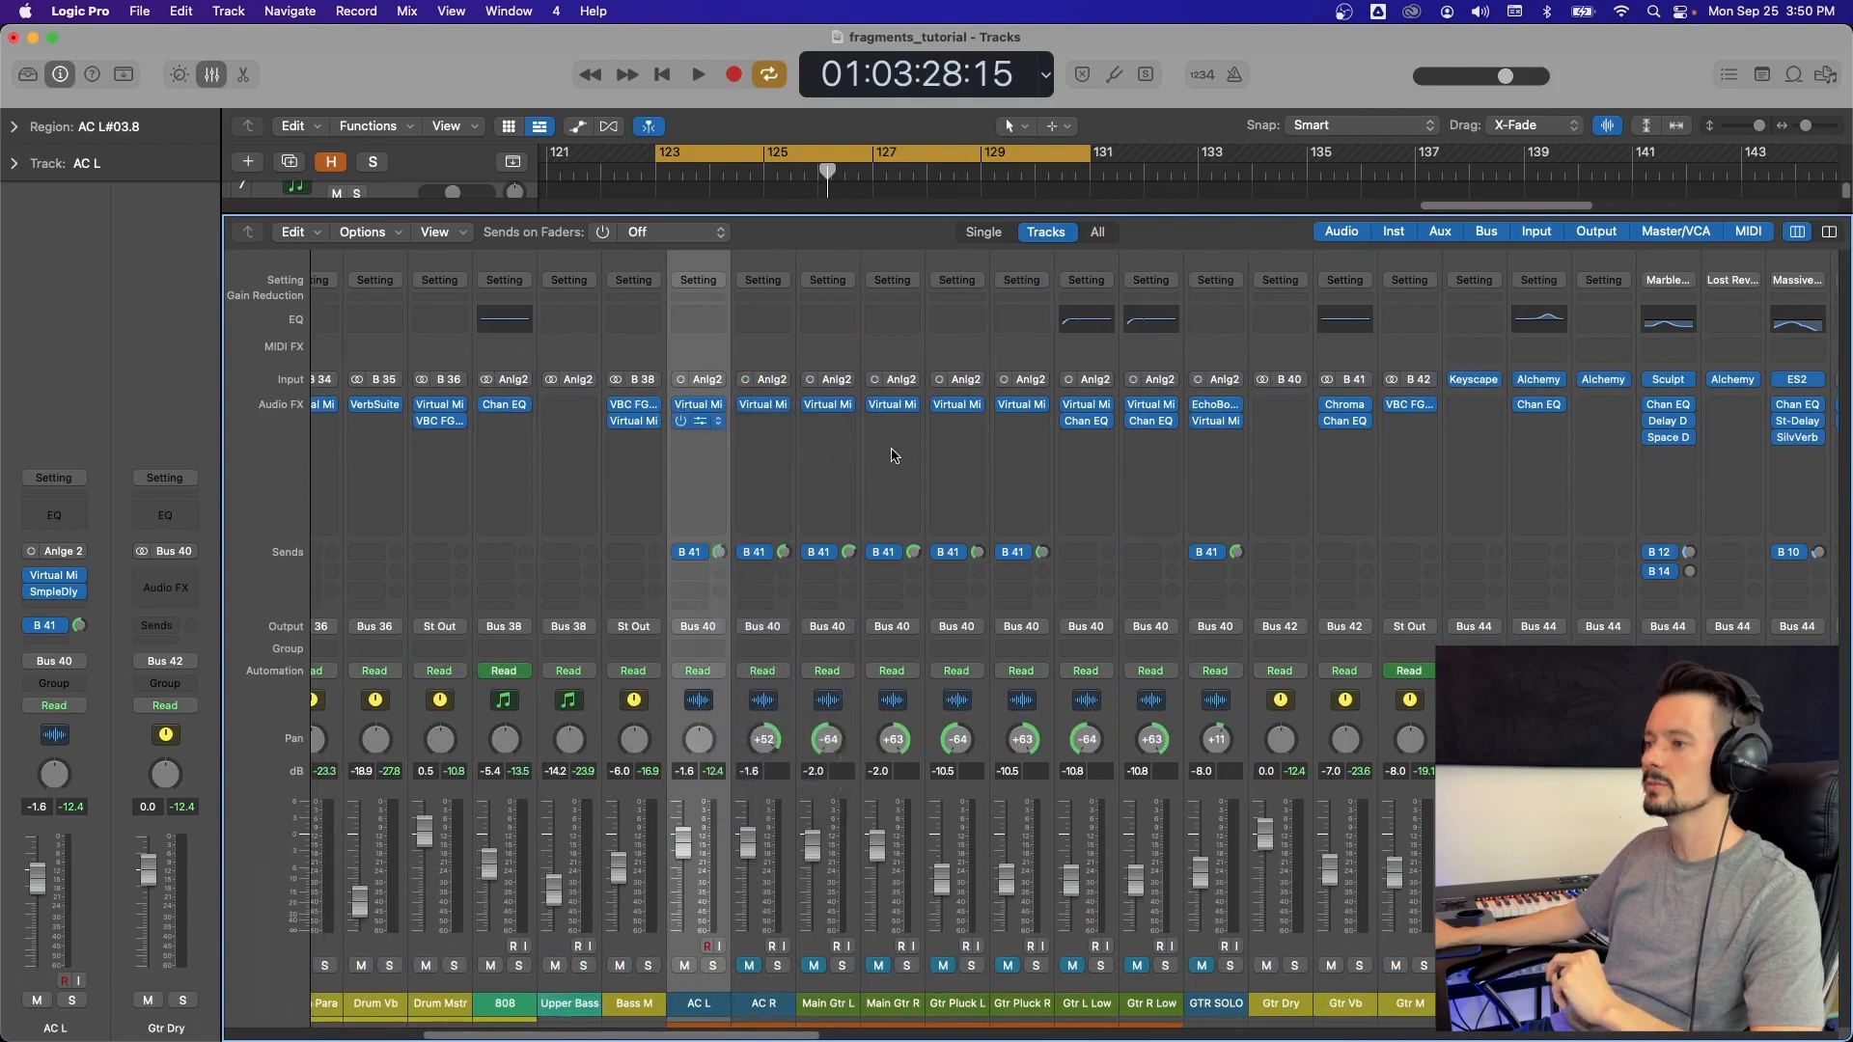
pyautogui.click(707, 427)
pyautogui.moveTo(799, 472)
pyautogui.click(869, 492)
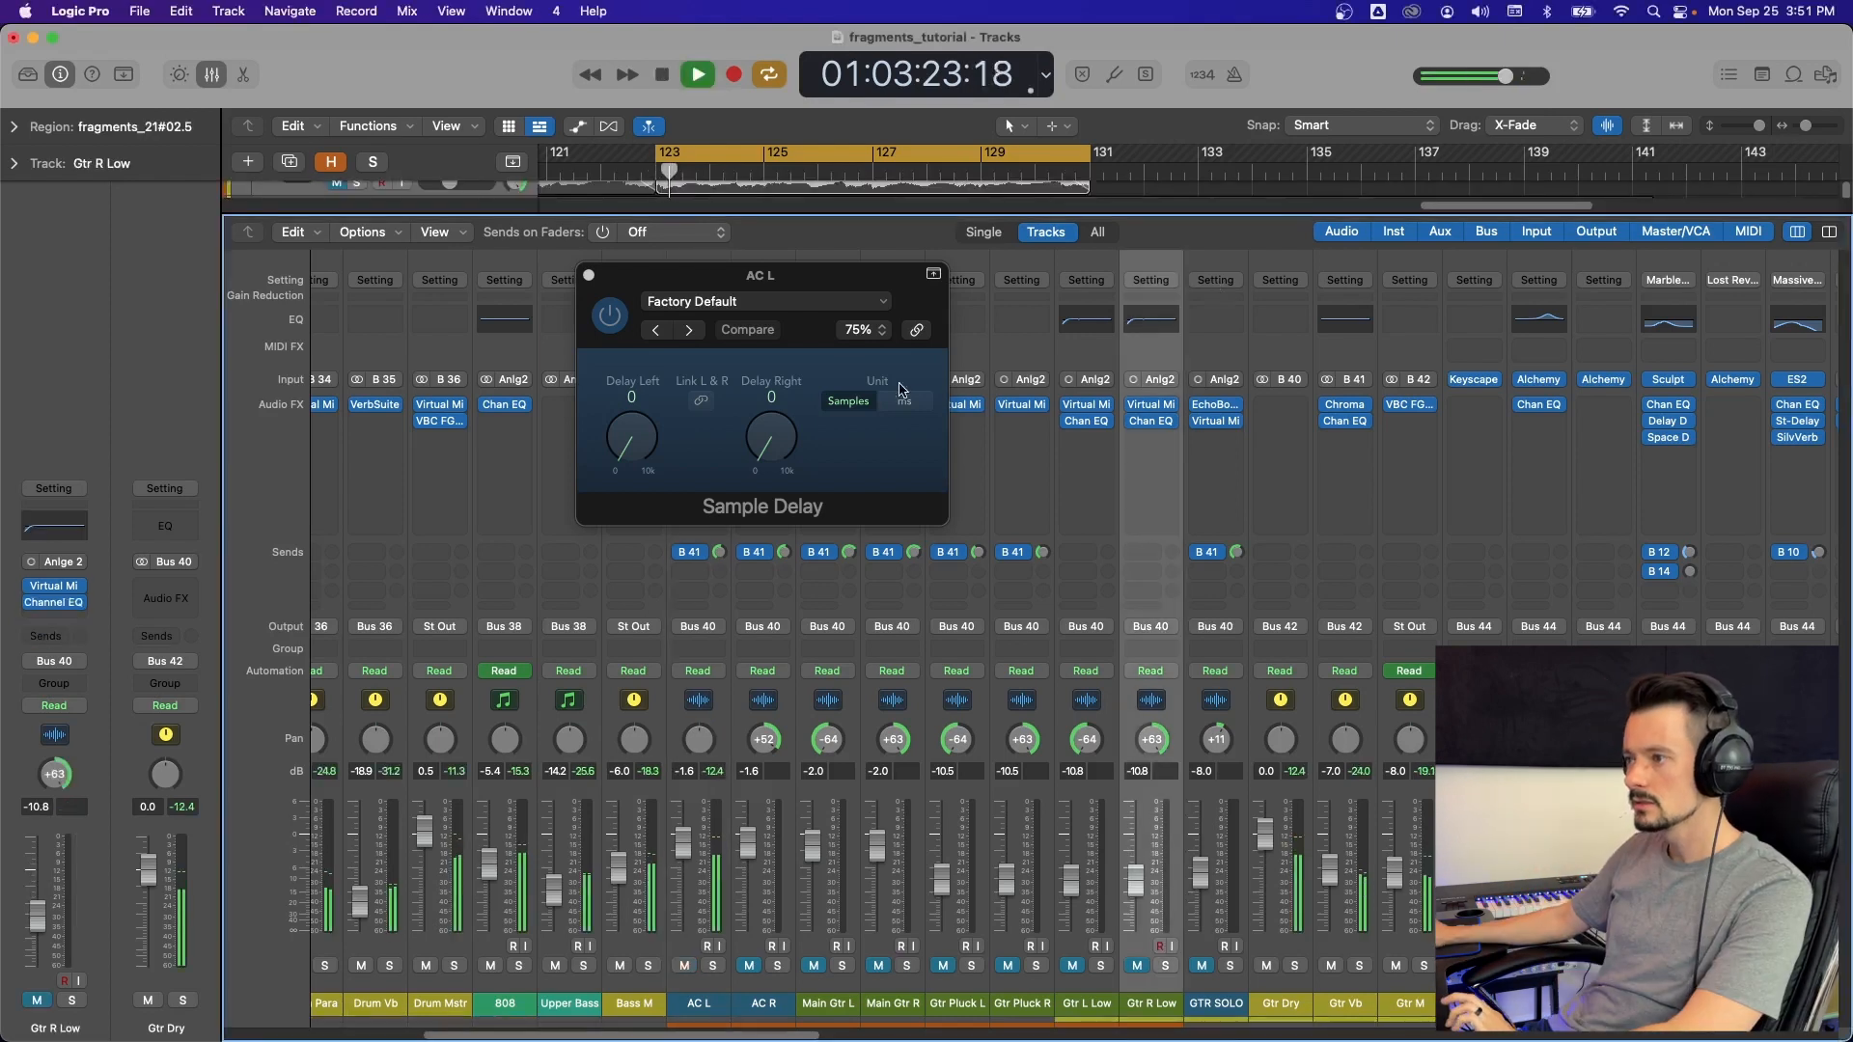
# - Set the Sample Delay unit to ms and the right delay to about 21.0 ms, and play AC L soloed
pyautogui.click(904, 400)
pyautogui.moveTo(771, 442); pyautogui.dragTo(781, 462)
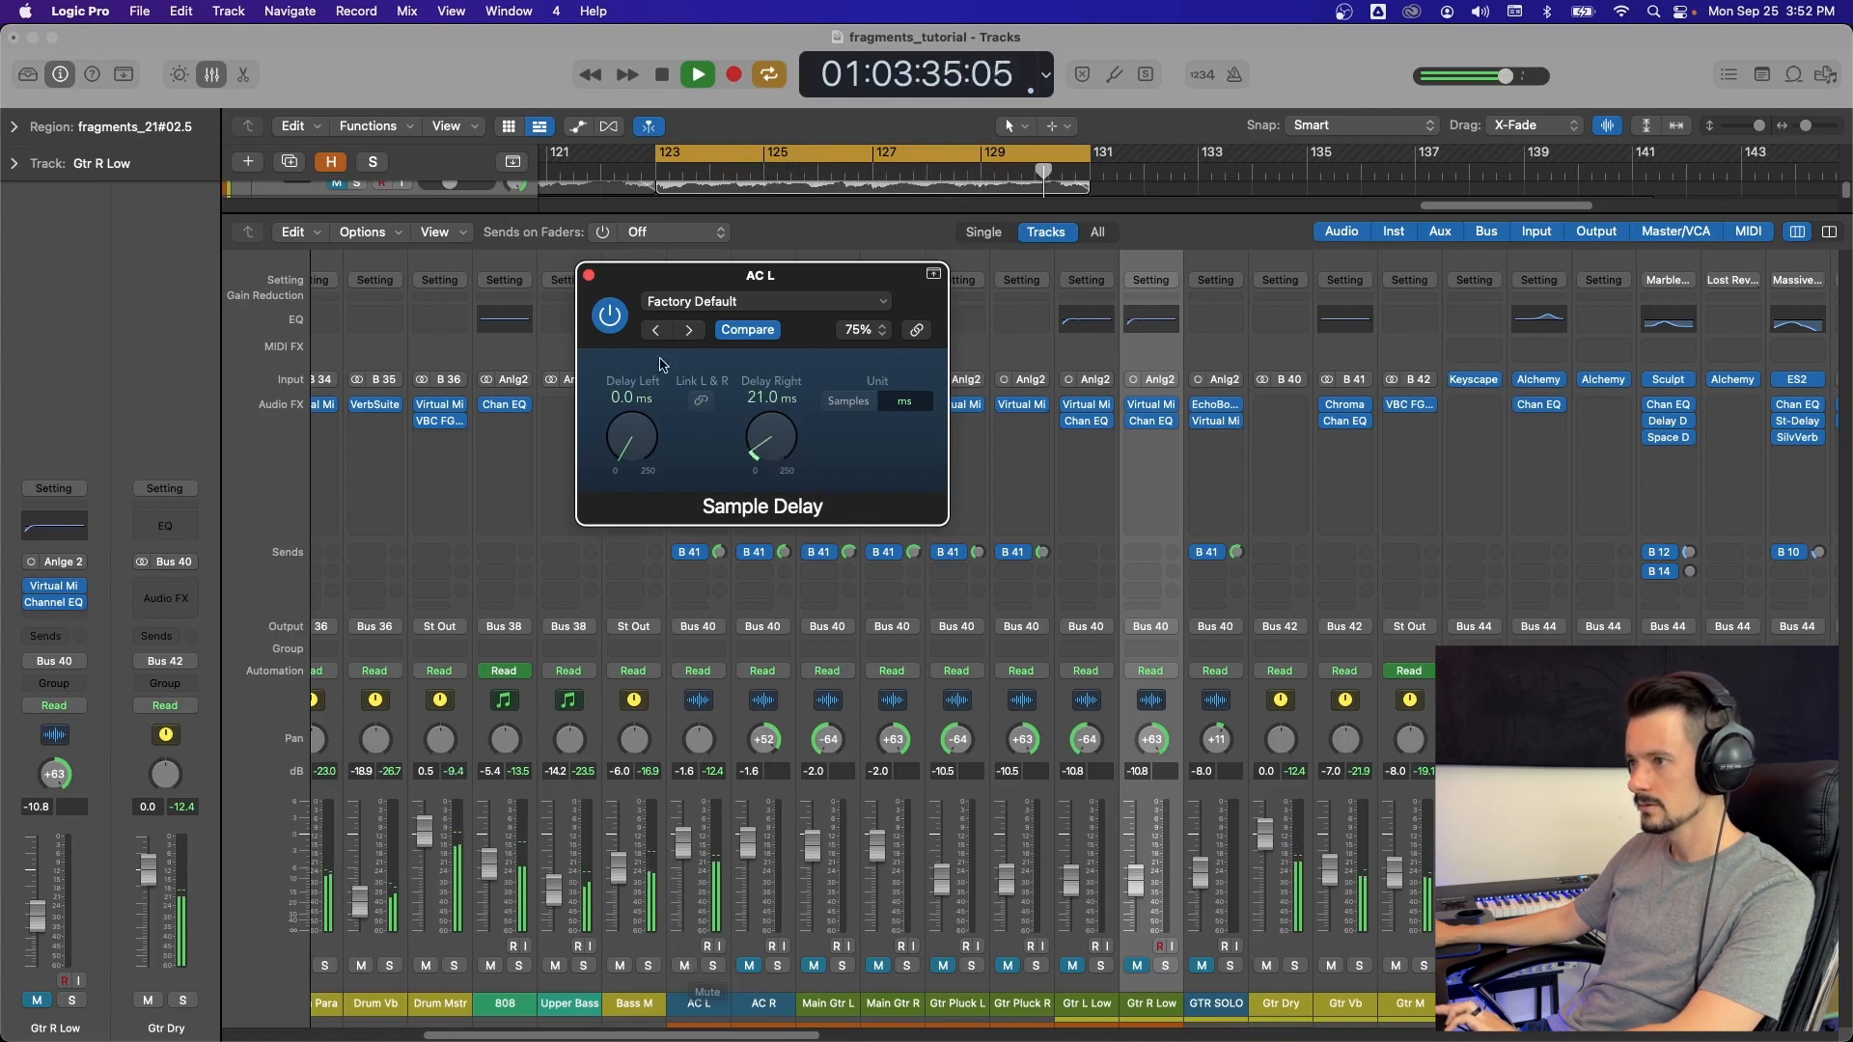
pyautogui.click(712, 965)
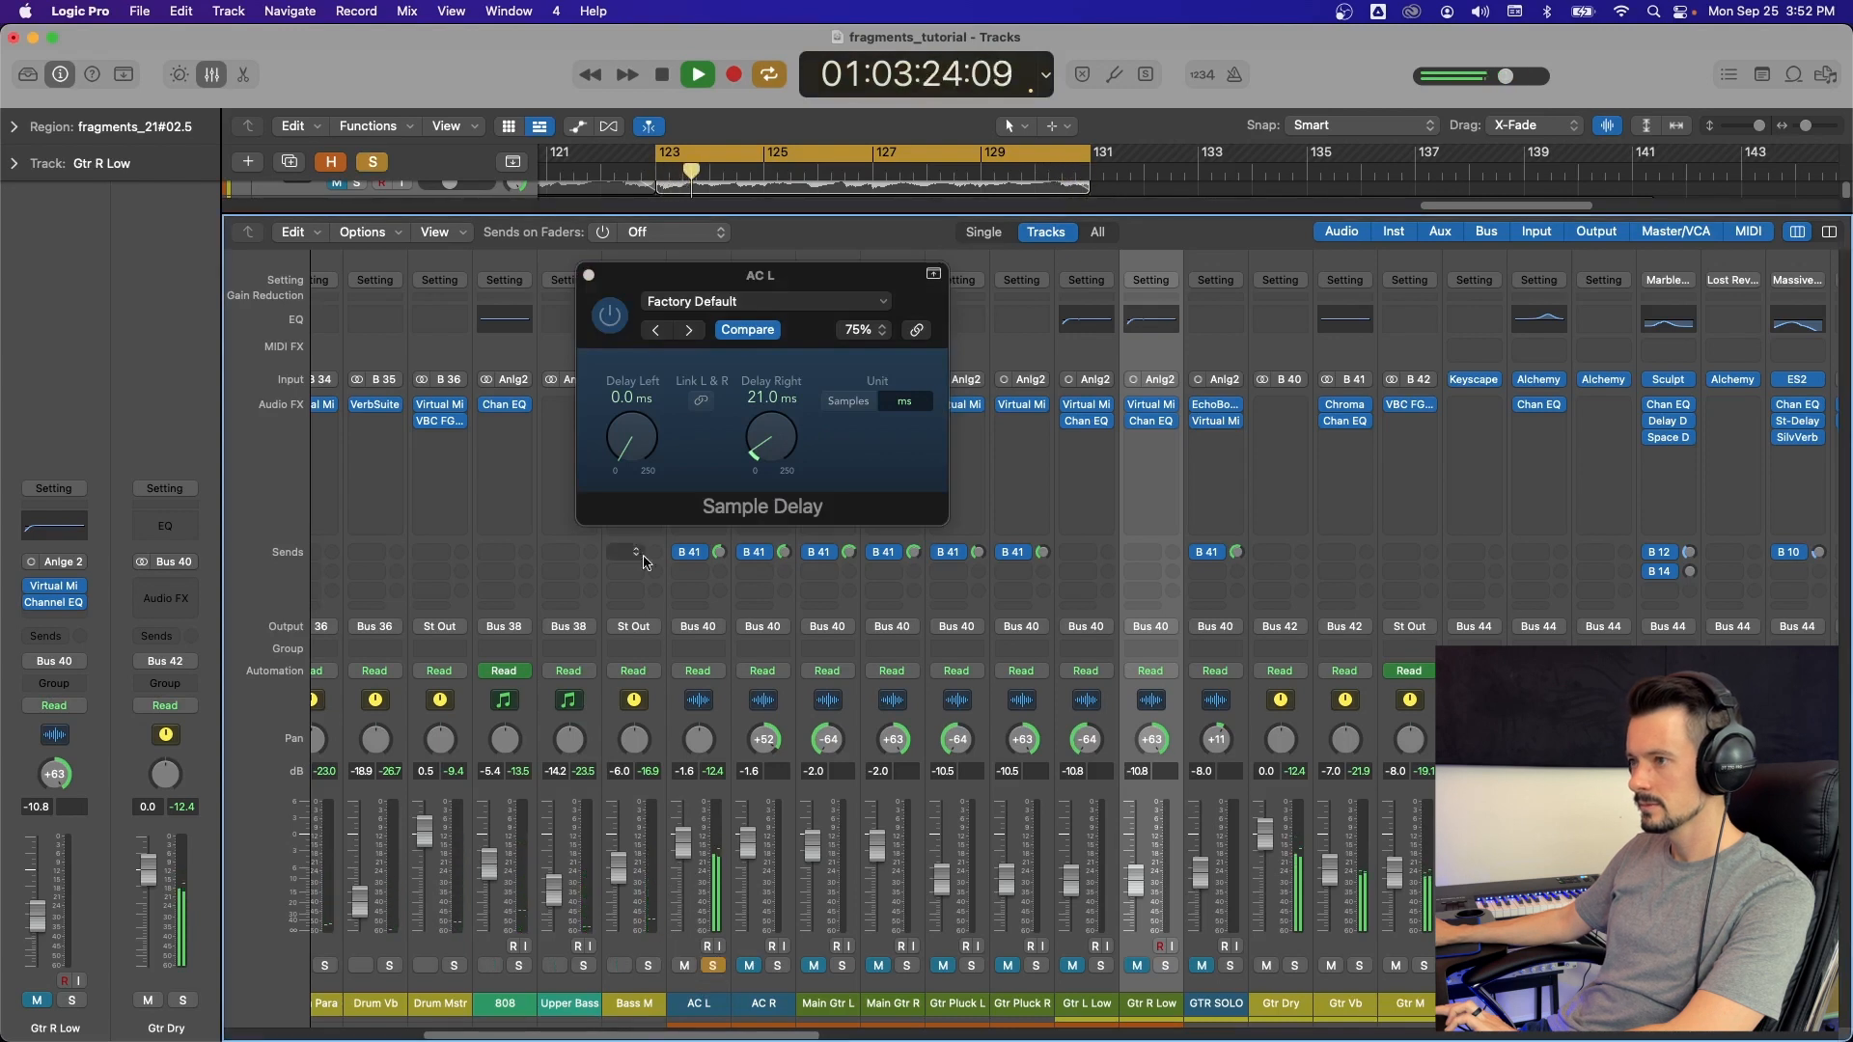
pyautogui.press('space')
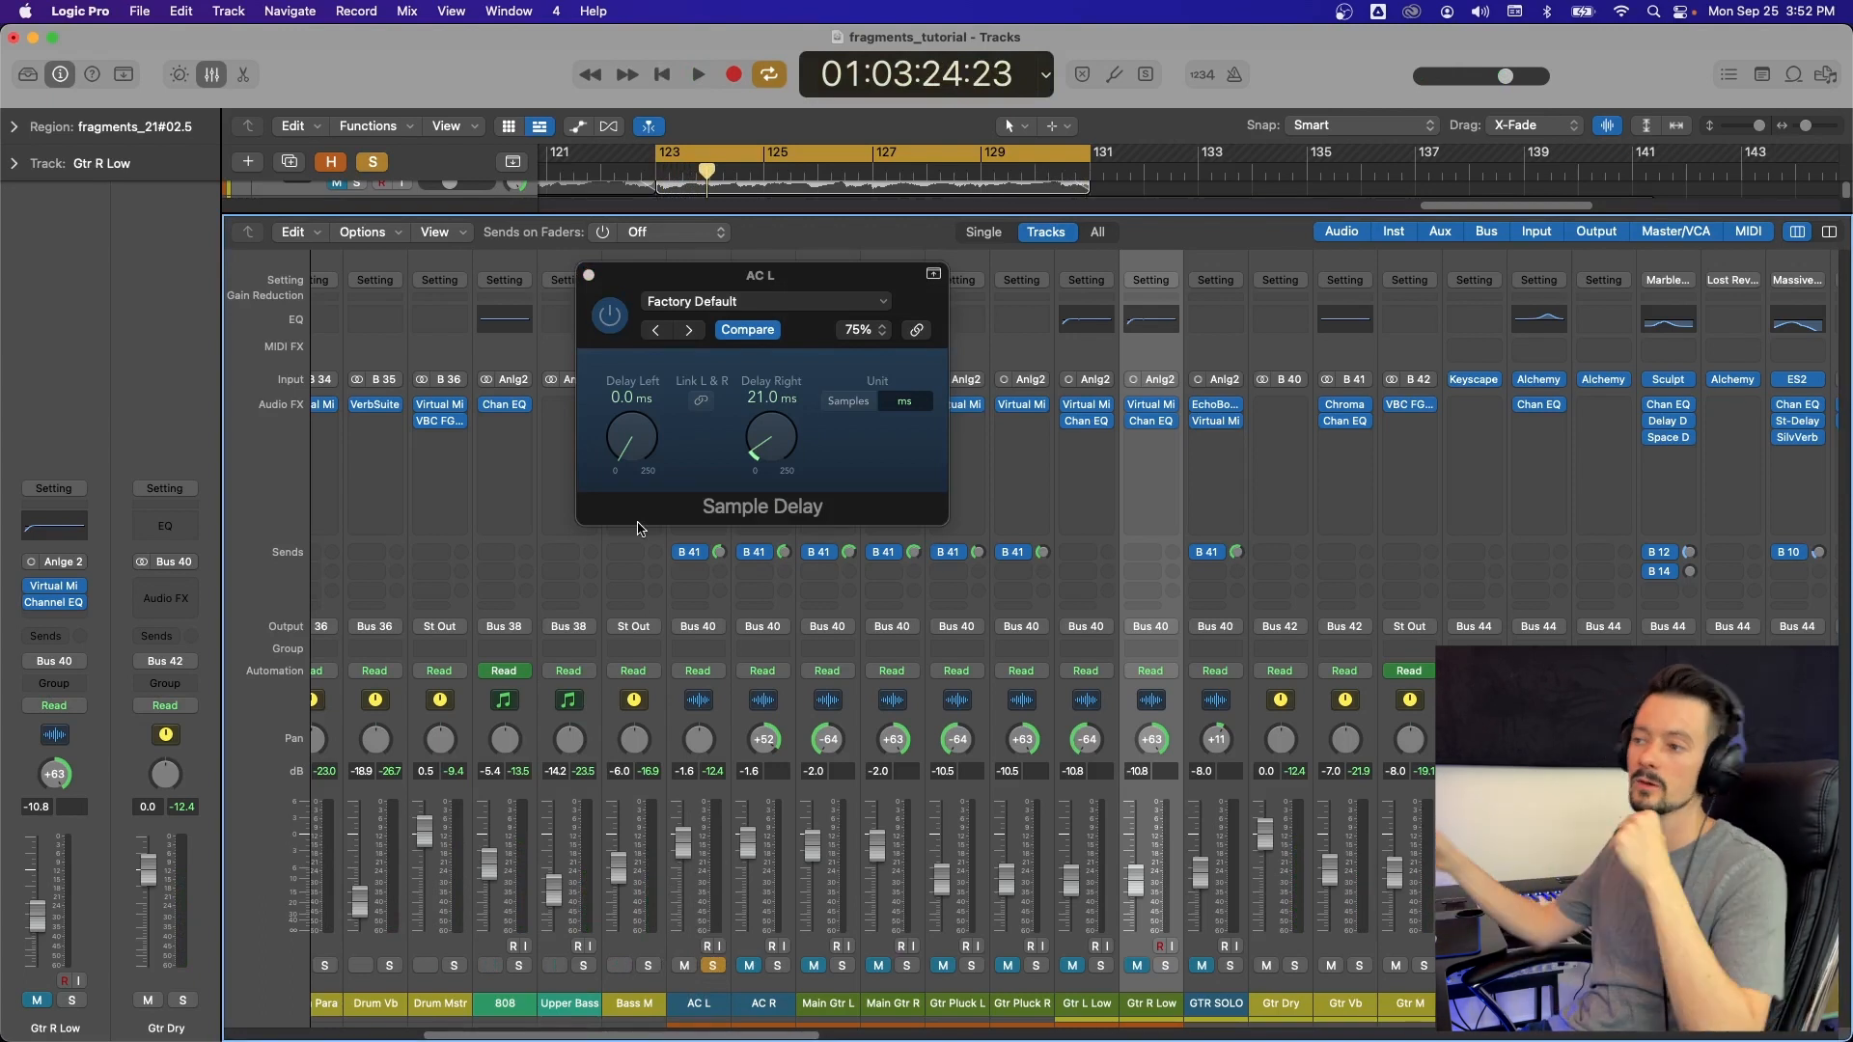
pyautogui.press('space')
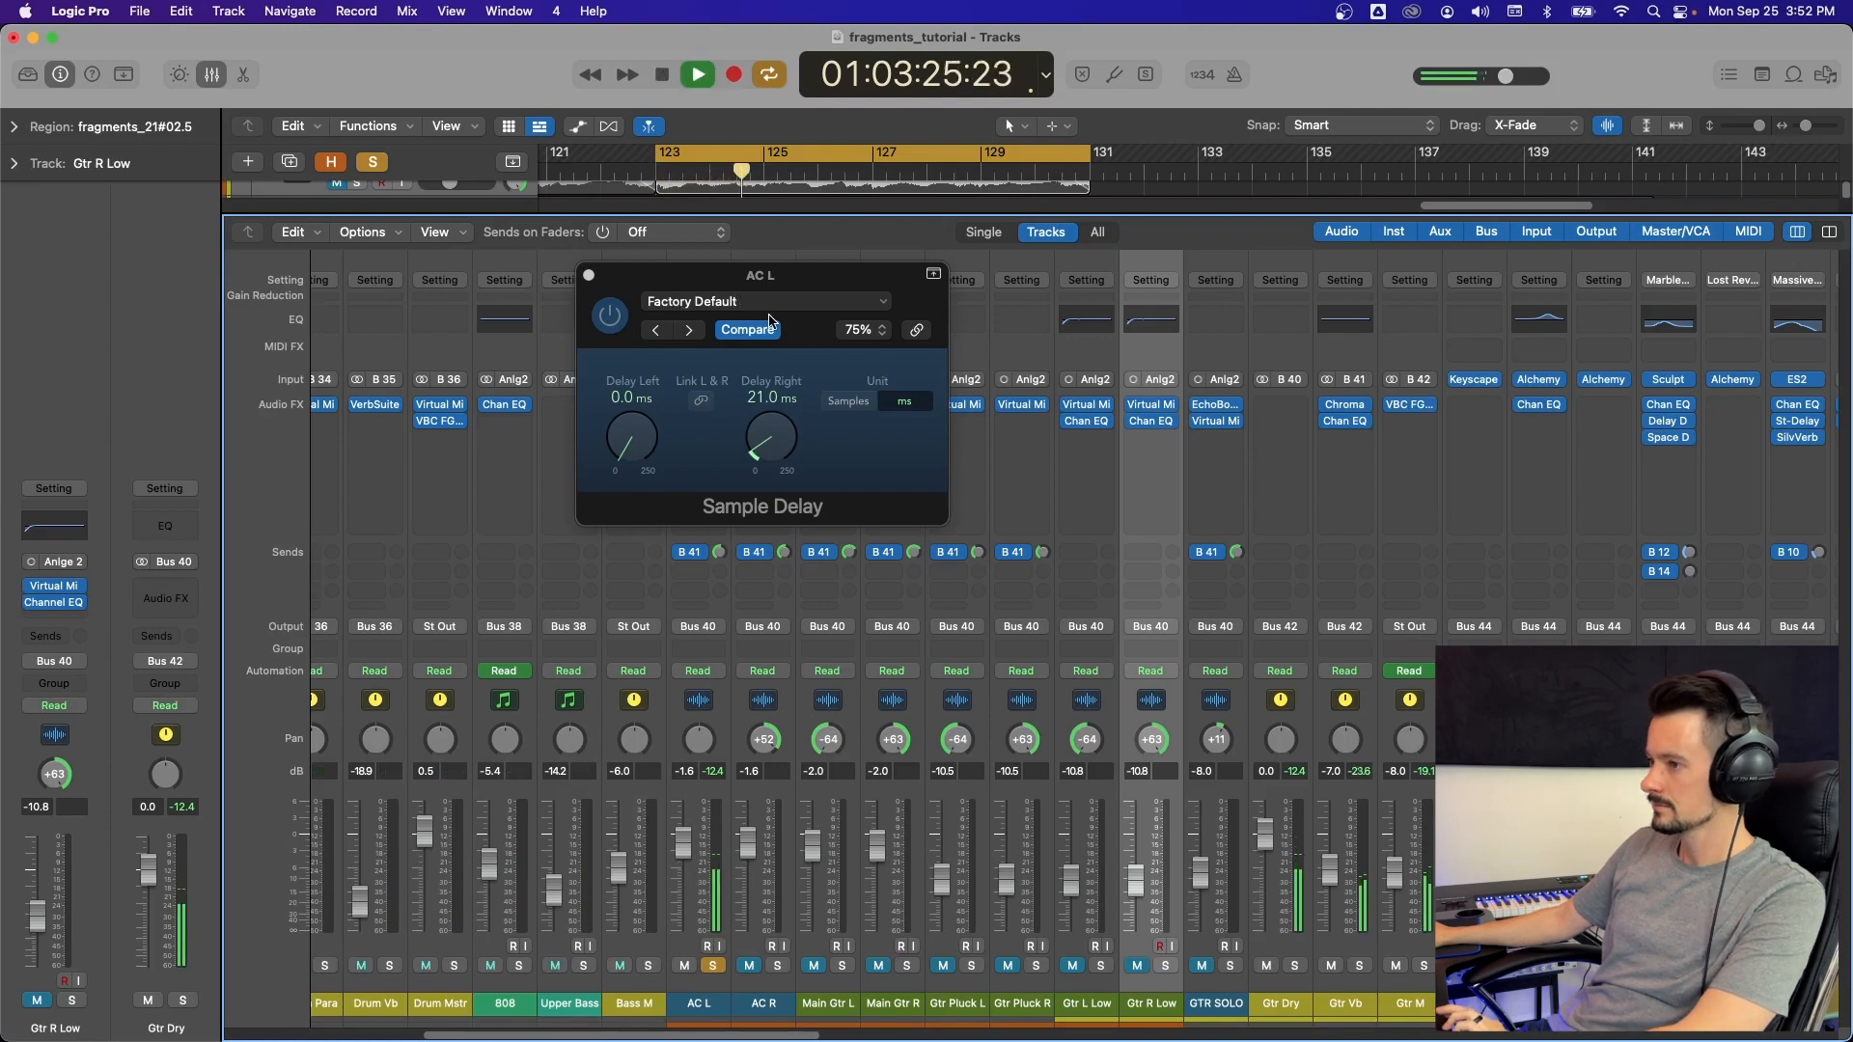
# - Compare the soloed AC L sound with the Sample Delay bypassed and re-enabled
pyautogui.click(617, 318)
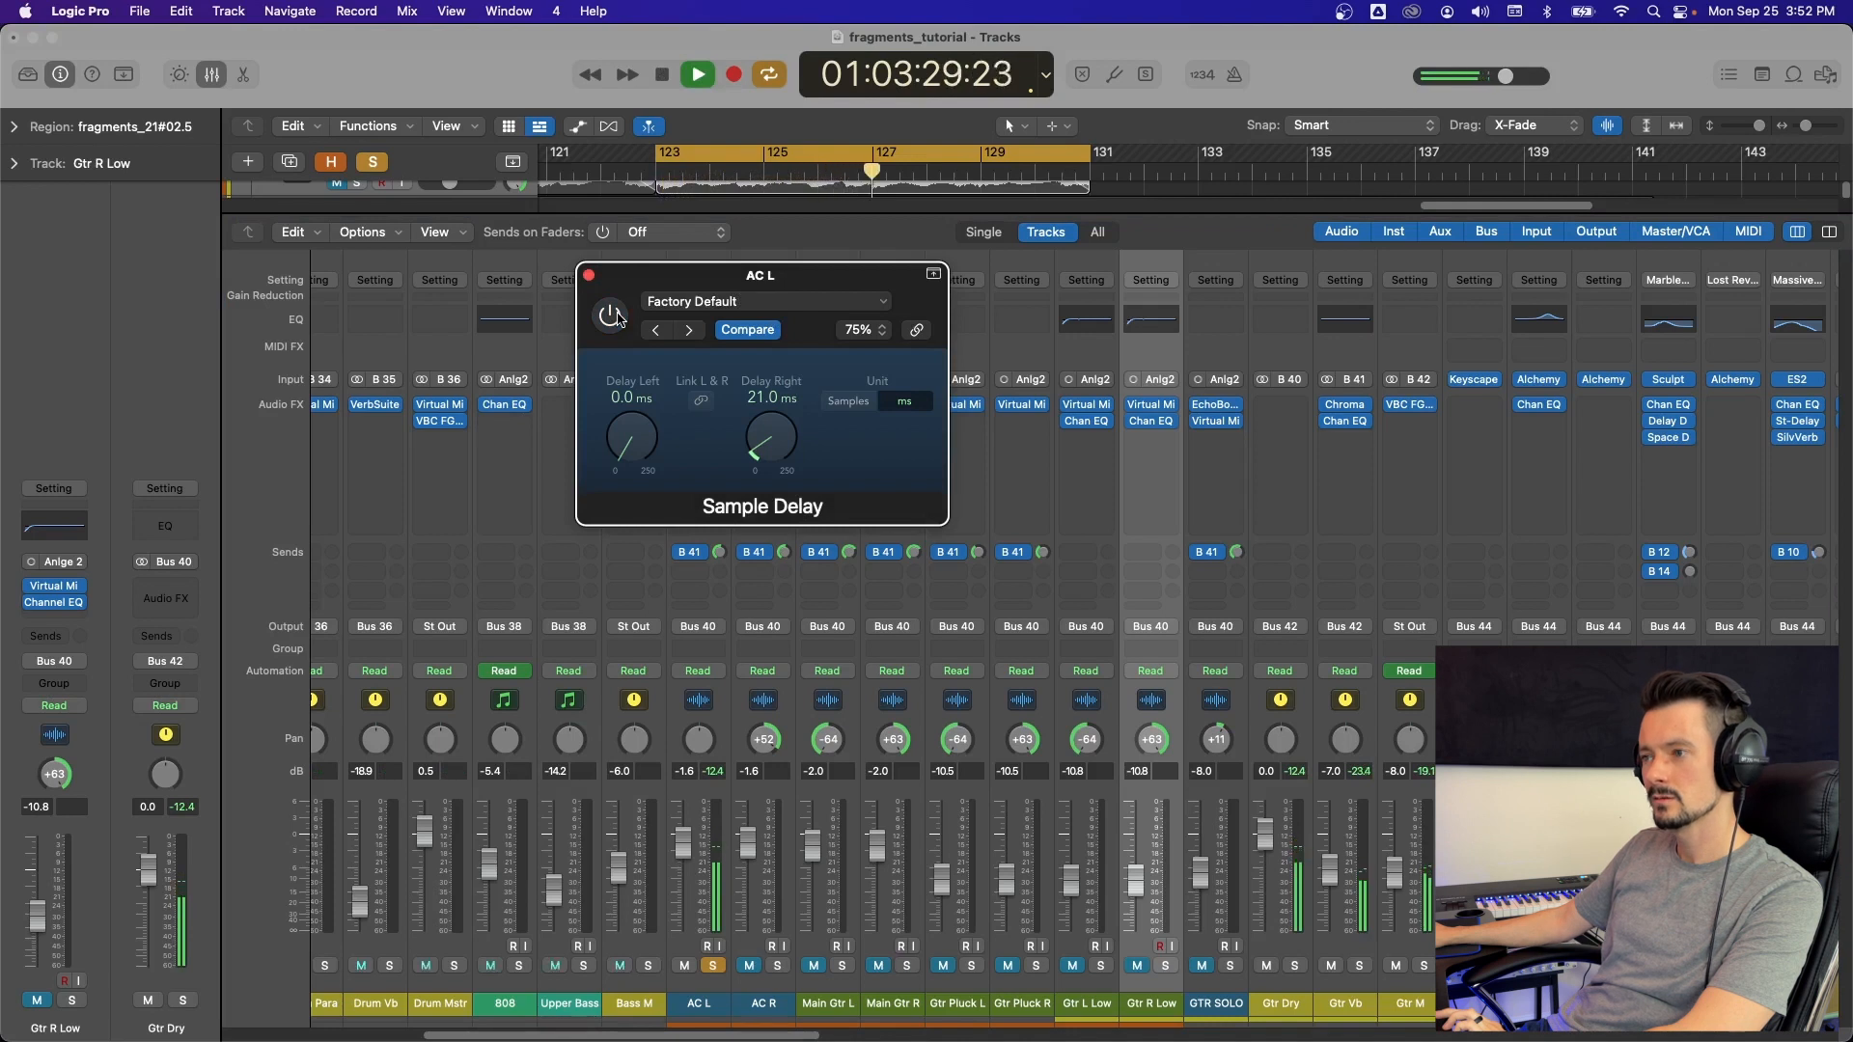
pyautogui.click(618, 319)
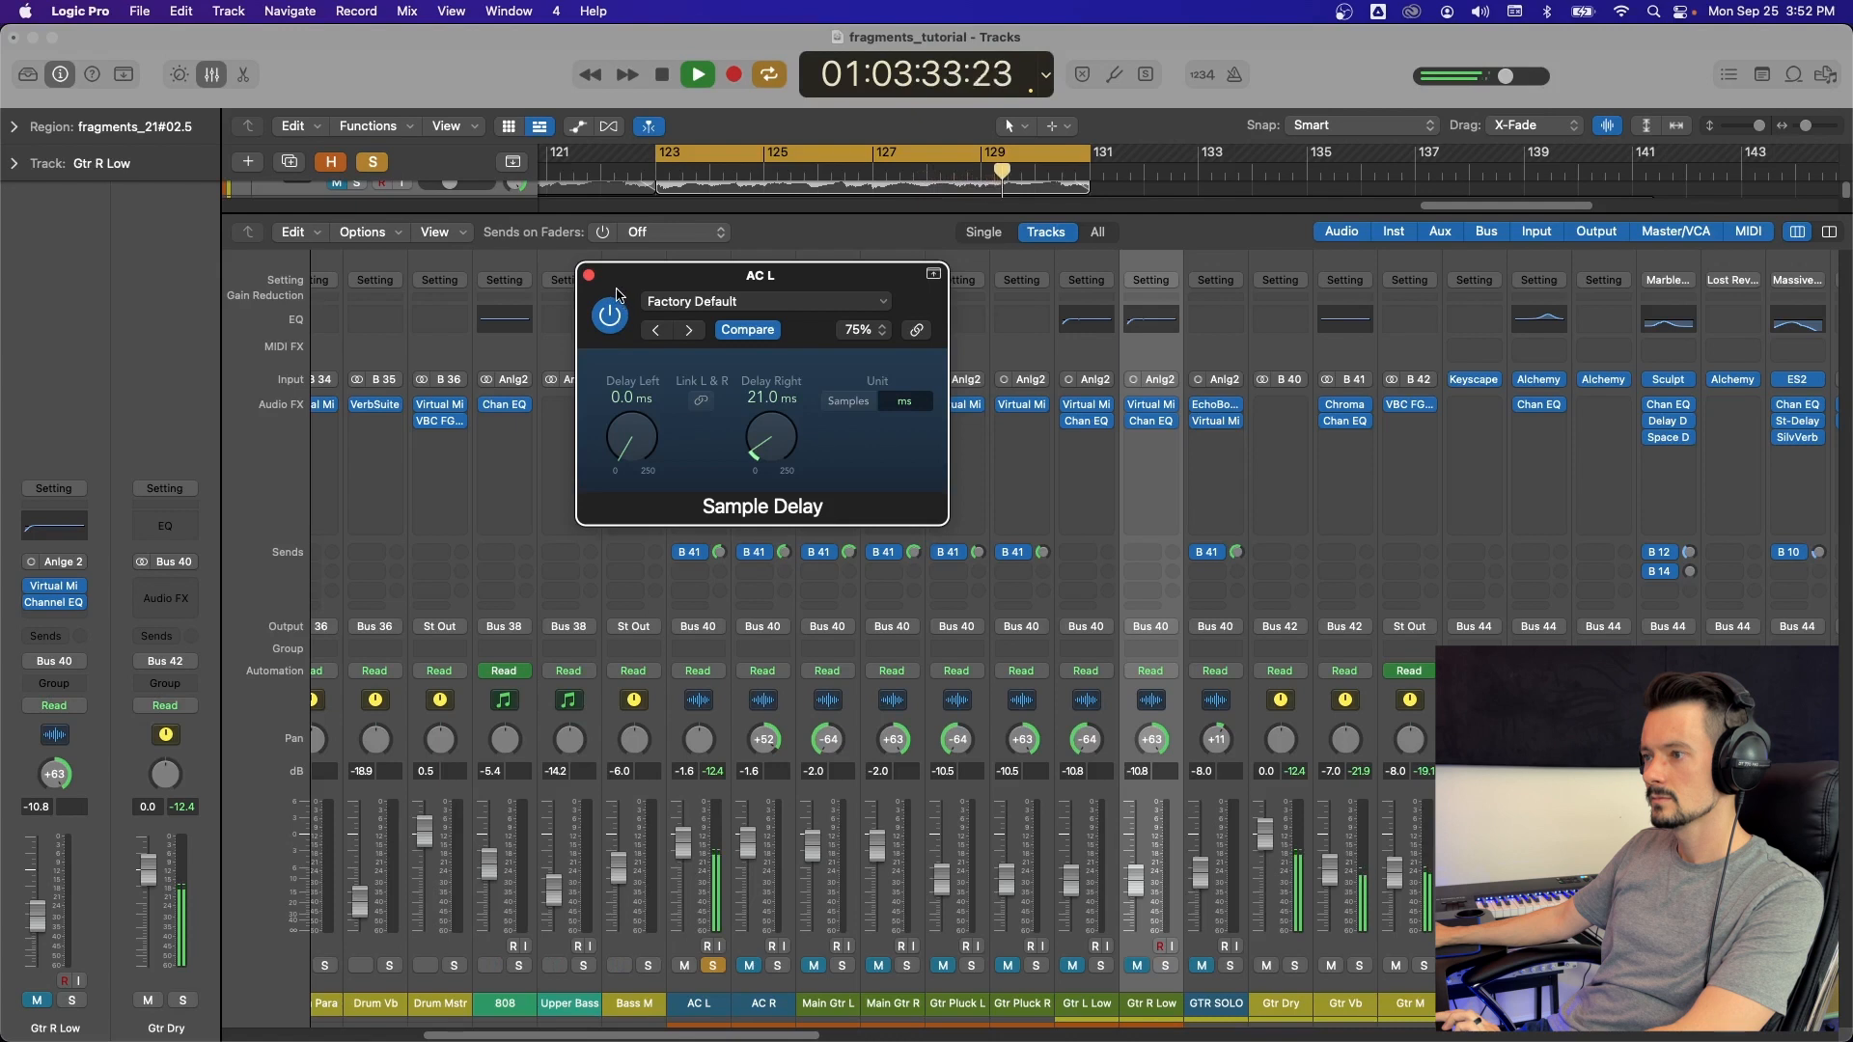
pyautogui.press('space')
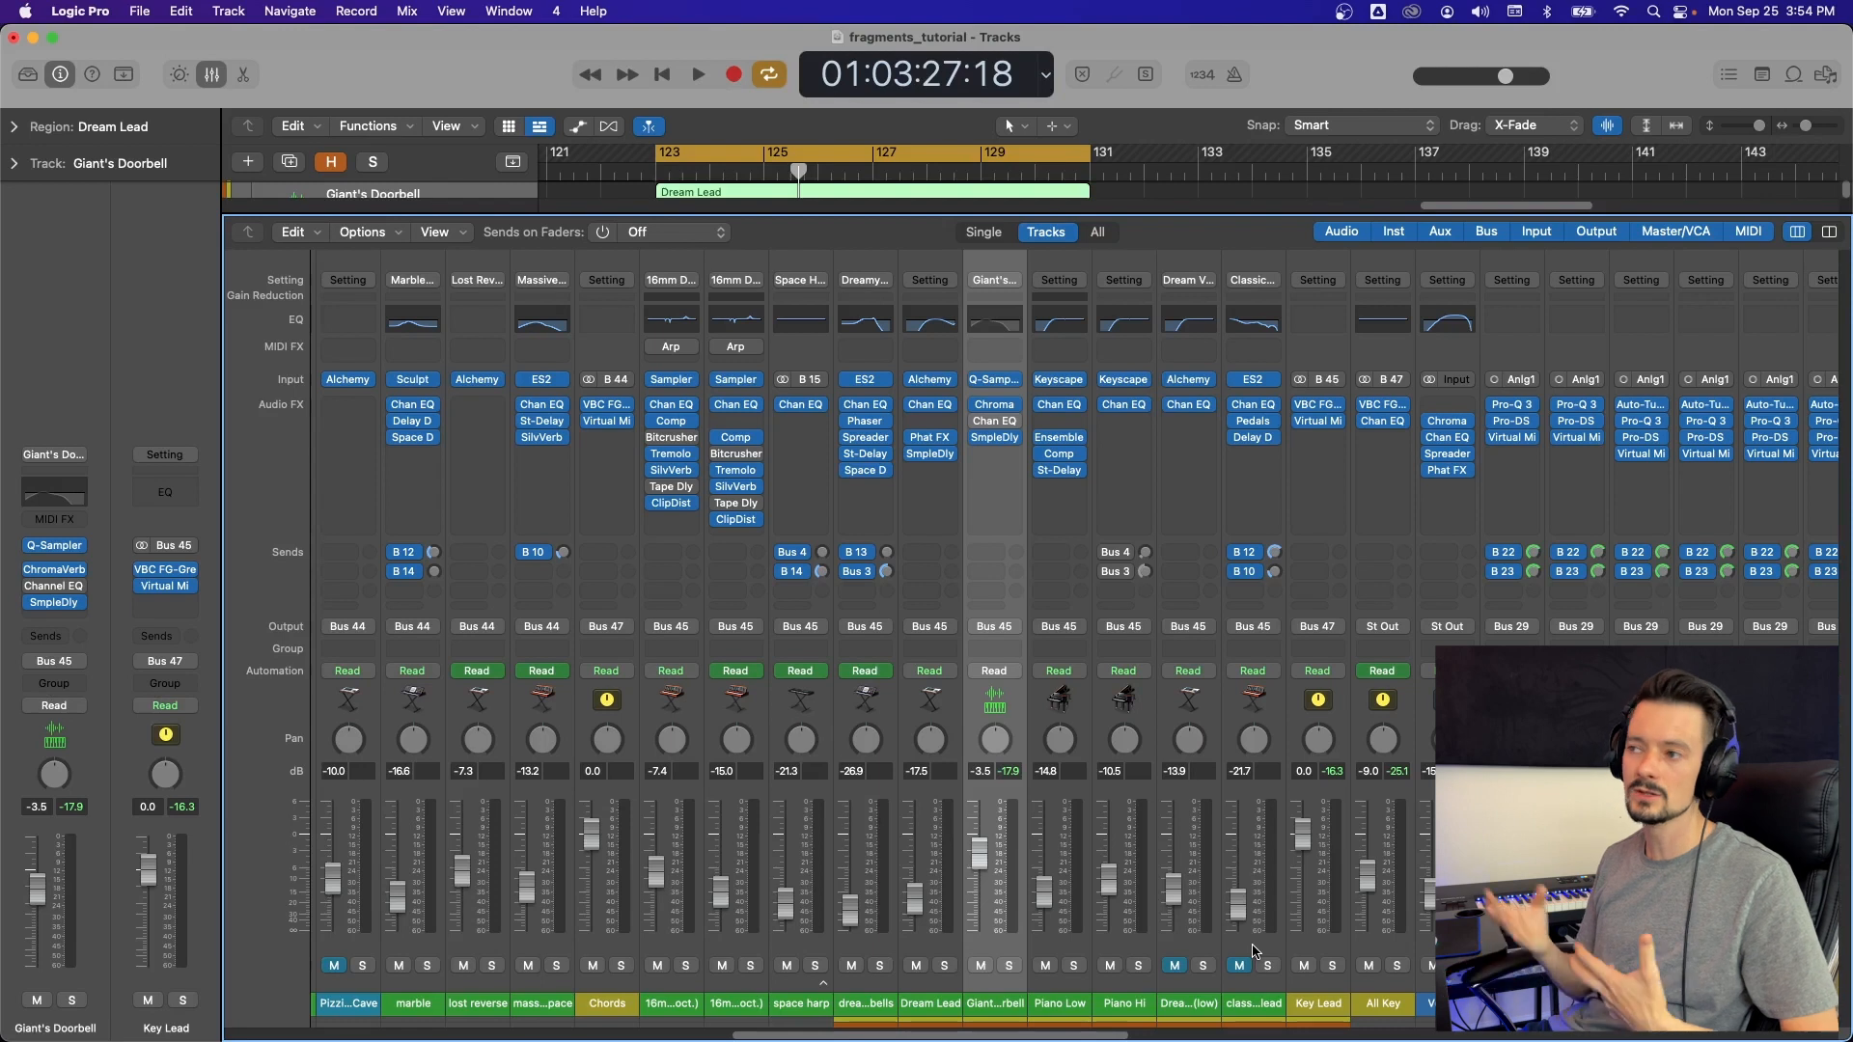
pyautogui.hscroll(-3, 731, 1038)
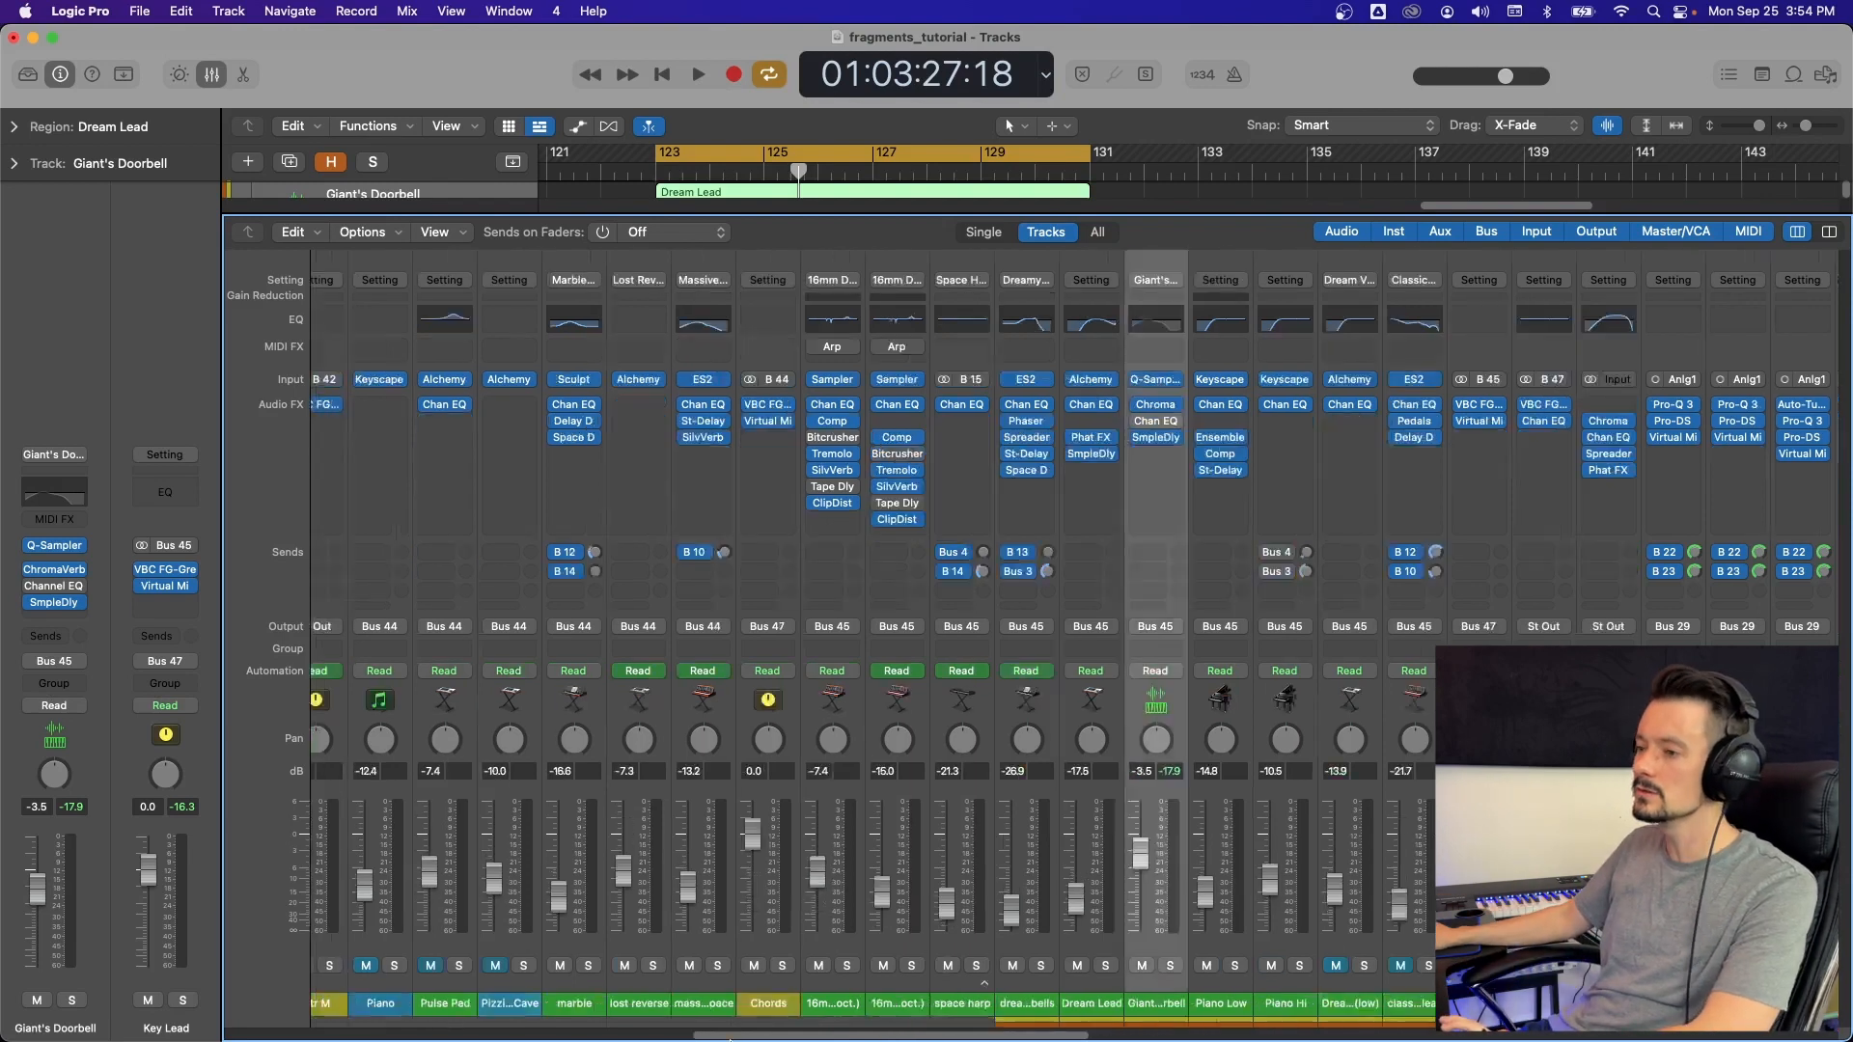